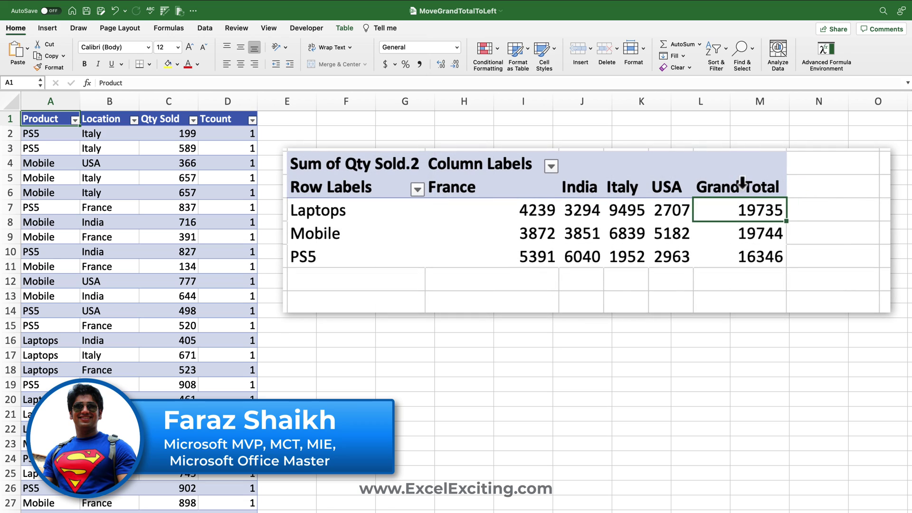
# - Preview the finished demo by dragging the pivot's Grand Total column before France
pyautogui.click(742, 183)
pyautogui.click(740, 189)
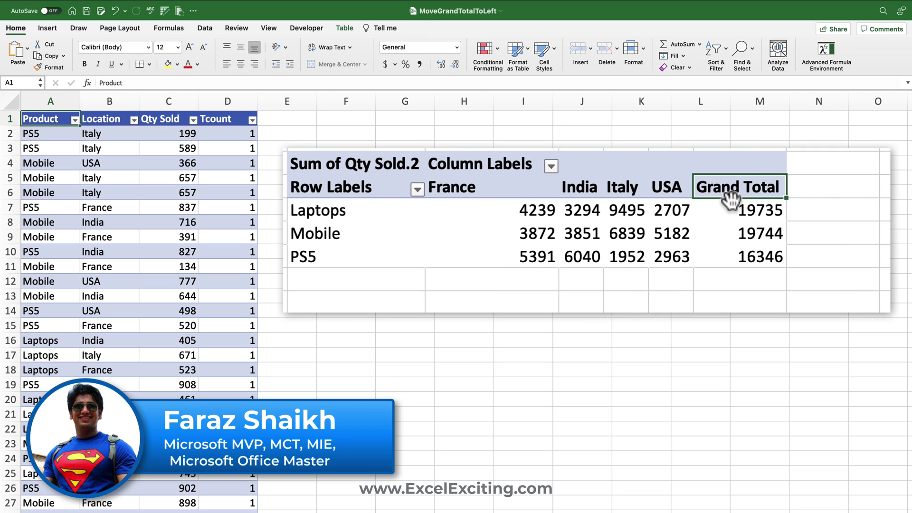
pyautogui.moveTo(731, 198); pyautogui.dragTo(434, 187)
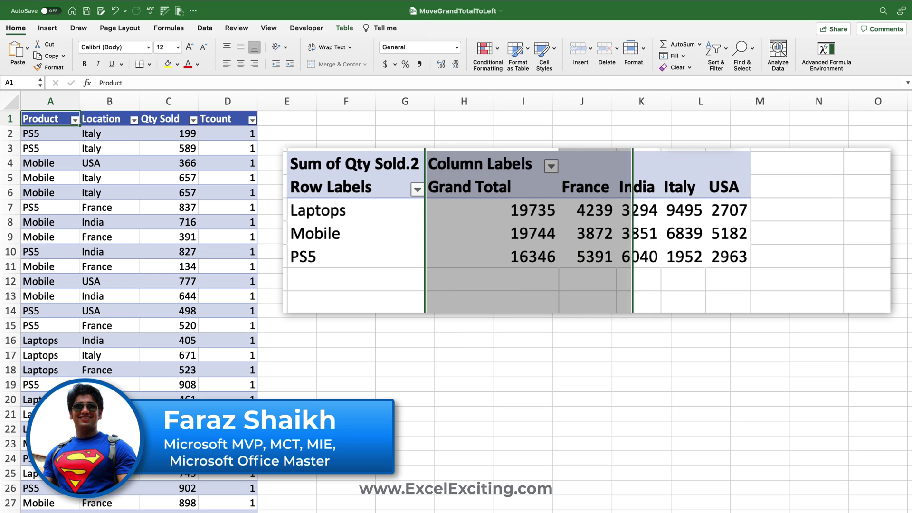
pyautogui.click(737, 212)
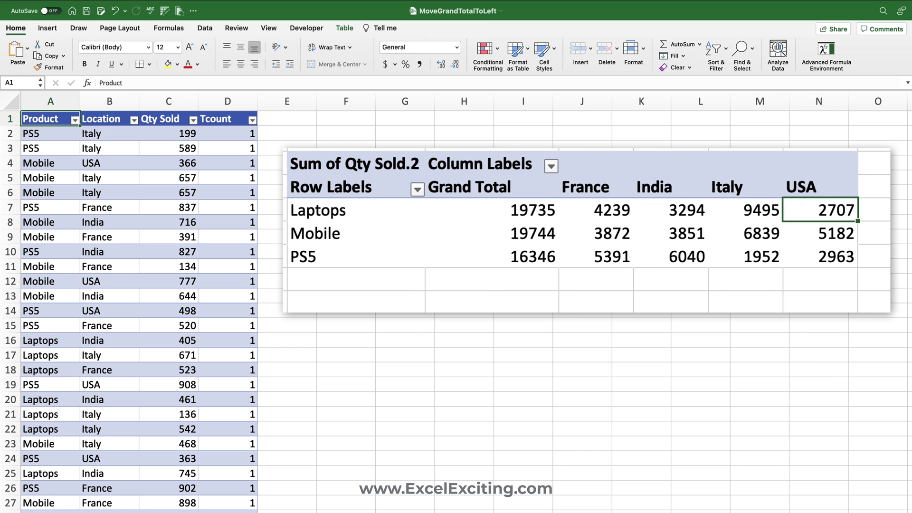
pyautogui.click(503, 191)
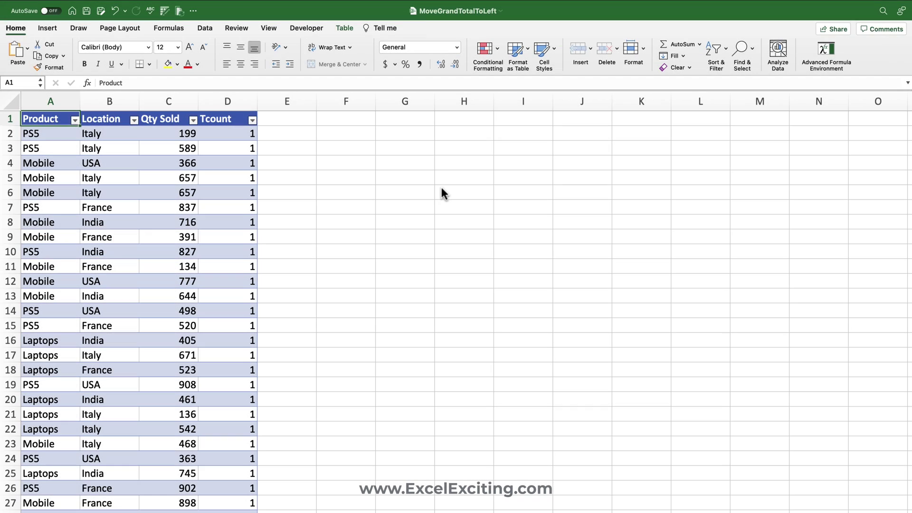
# - Insert a pivot table from Table2 on the existing worksheet at cell G2
pyautogui.click(48, 29)
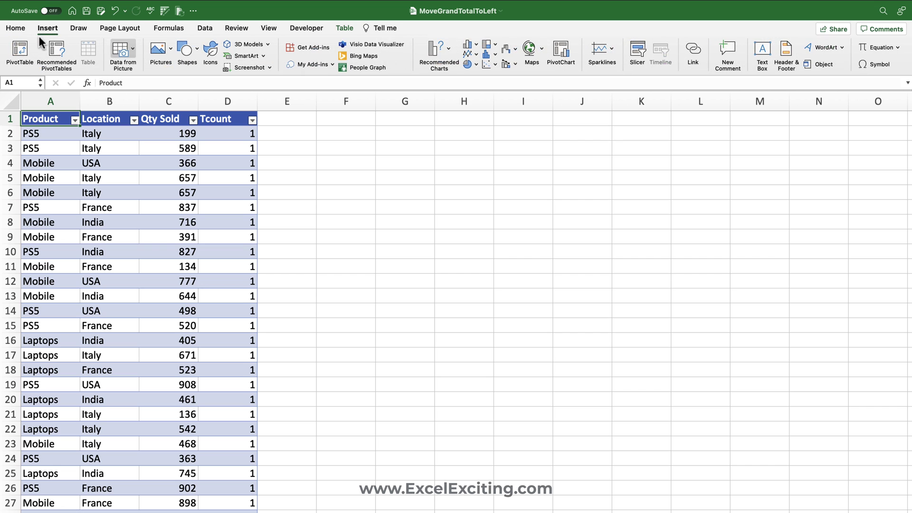
pyautogui.click(22, 48)
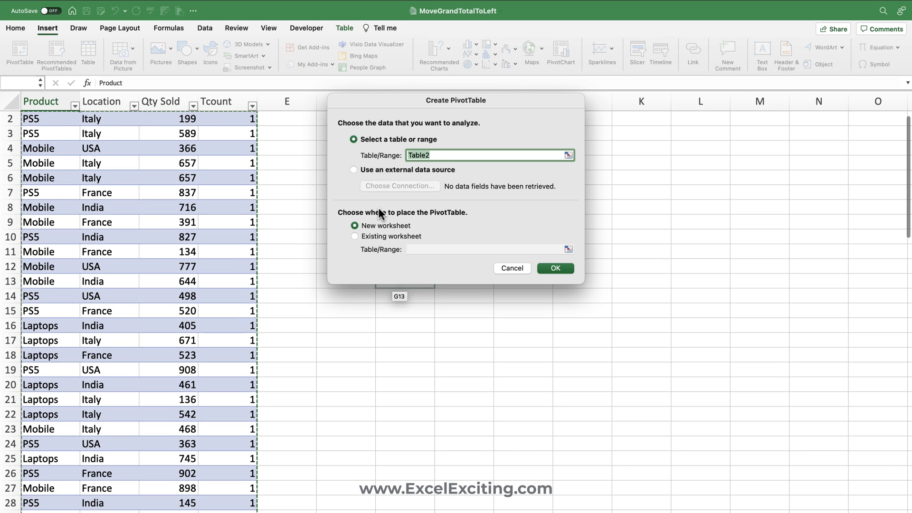
pyautogui.moveTo(380, 102); pyautogui.dragTo(463, 103)
pyautogui.click(438, 237)
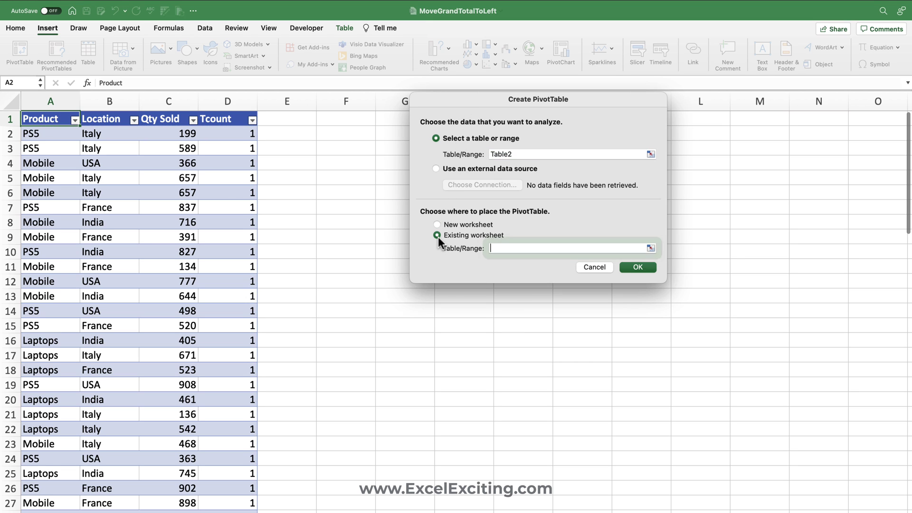
pyautogui.click(384, 133)
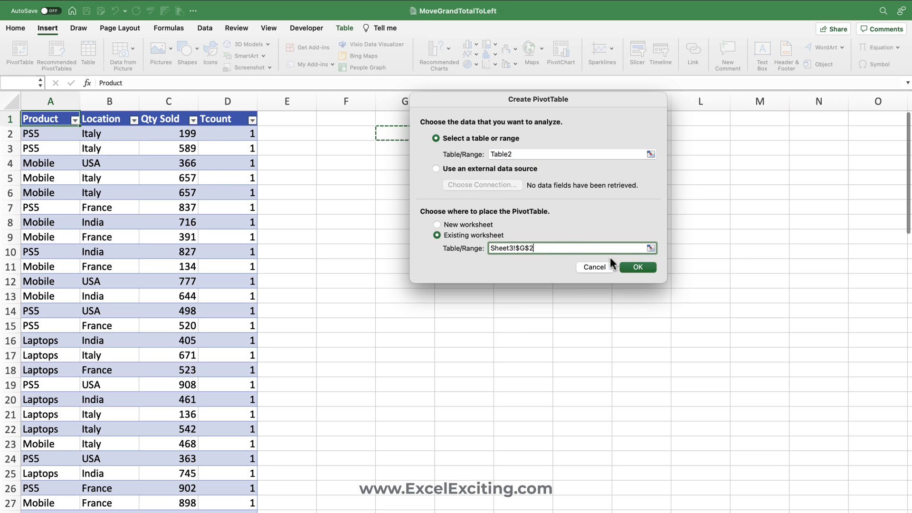
pyautogui.click(628, 267)
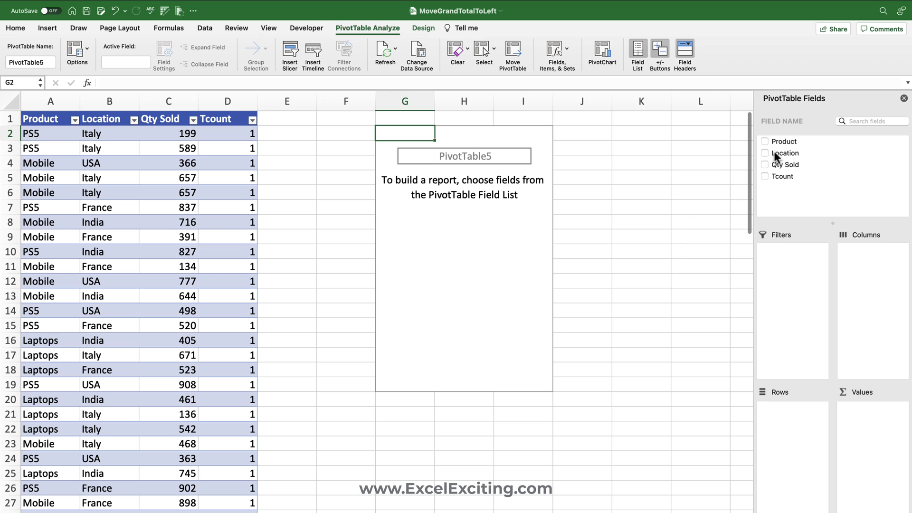
# - Build the pivot with Product in rows, Location in columns and Sum of Qty Sold in values
pyautogui.moveTo(789, 141); pyautogui.dragTo(791, 440)
pyautogui.click(768, 153)
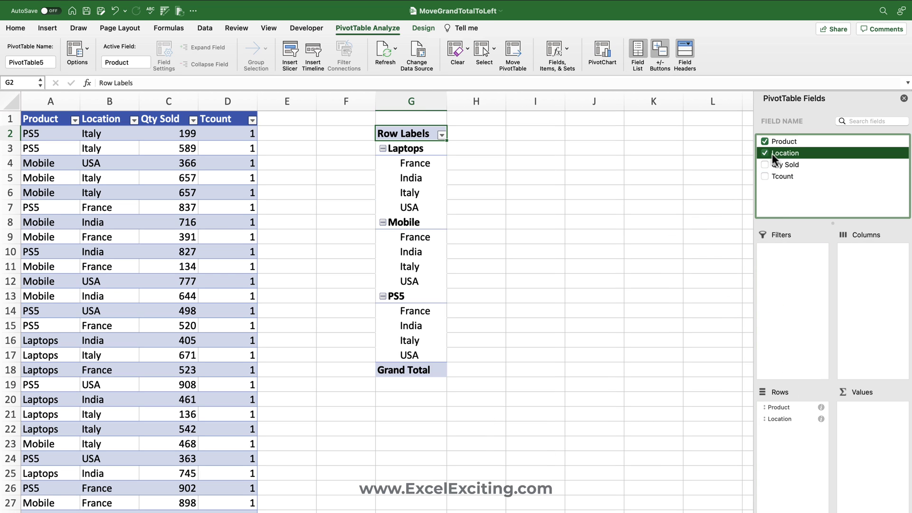
pyautogui.click(786, 153)
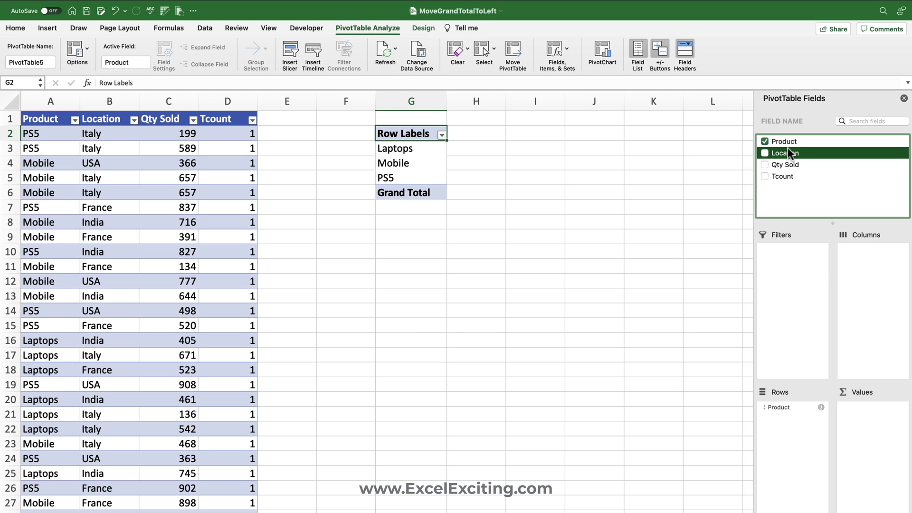
pyautogui.moveTo(786, 153); pyautogui.dragTo(863, 297)
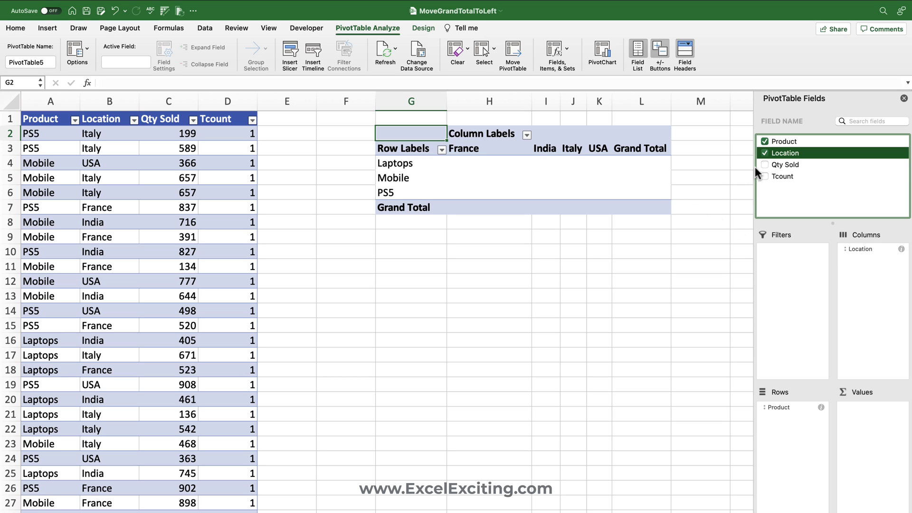
pyautogui.click(789, 166)
pyautogui.moveTo(786, 167); pyautogui.dragTo(865, 421)
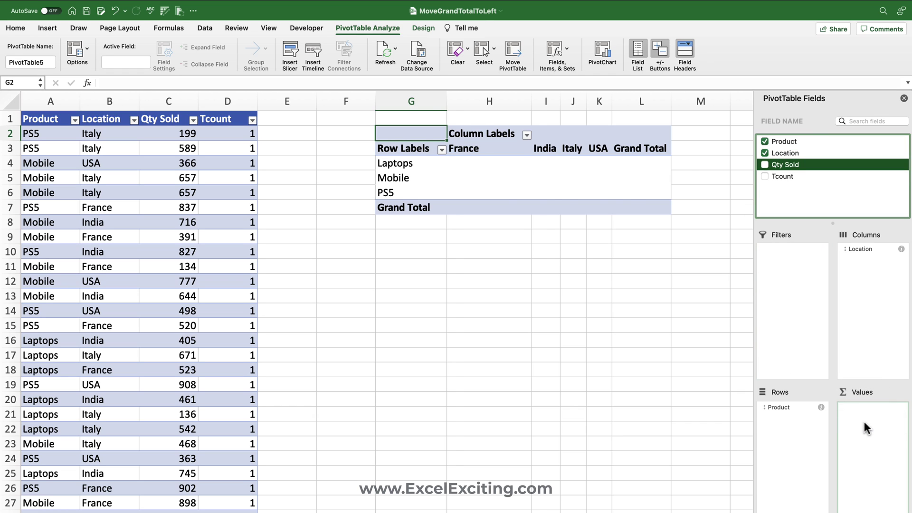
# - Try dragging Grand Total left of France, then dismiss the alert that totals cannot be moved
pyautogui.click(671, 151)
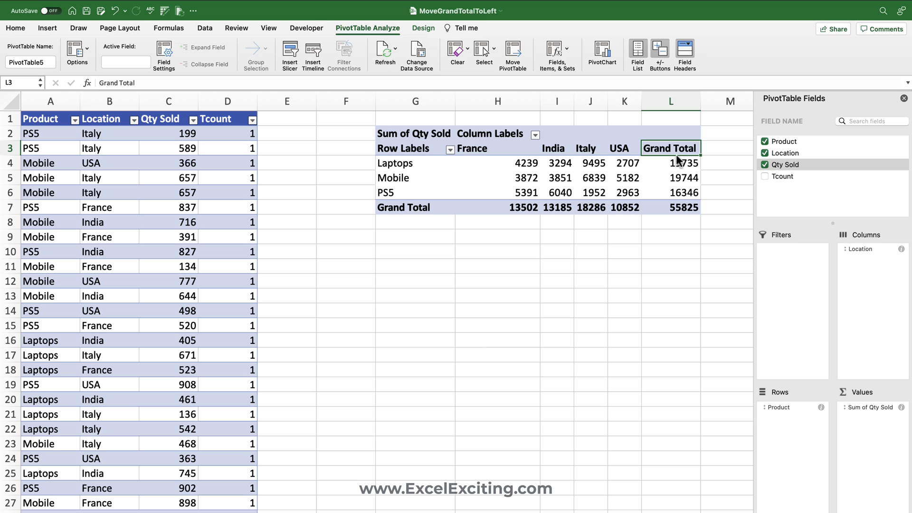
pyautogui.moveTo(679, 156); pyautogui.dragTo(479, 164)
pyautogui.moveTo(422, 159); pyautogui.dragTo(660, 152)
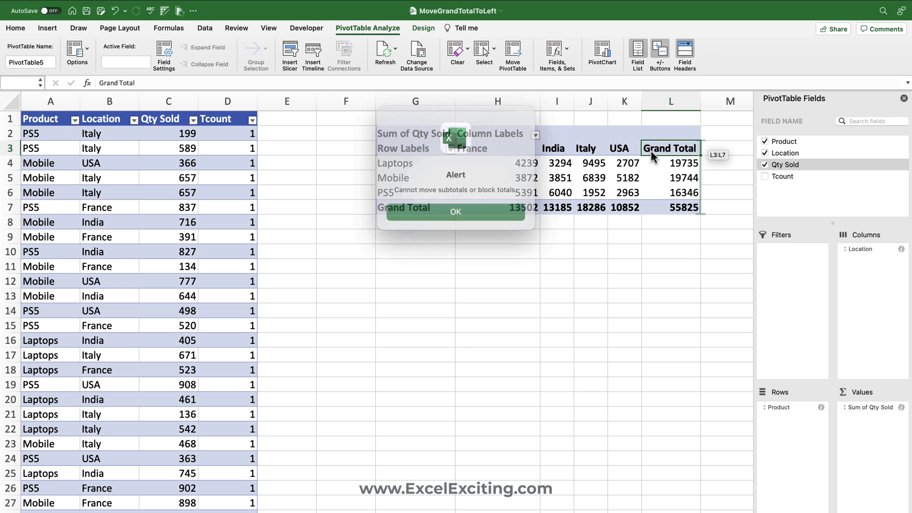
pyautogui.click(436, 205)
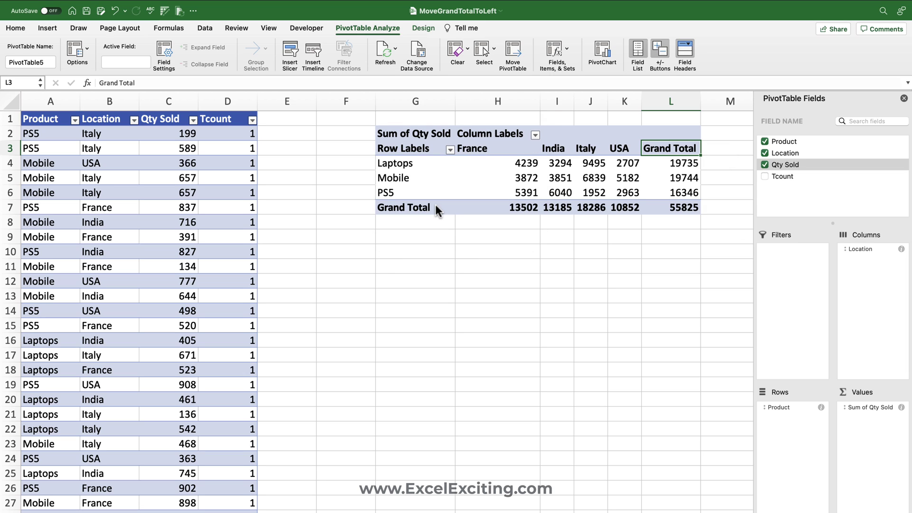
# - Remove Qty Sold from the pivot values and add a Qty Sold helper column header in E1
pyautogui.click(765, 165)
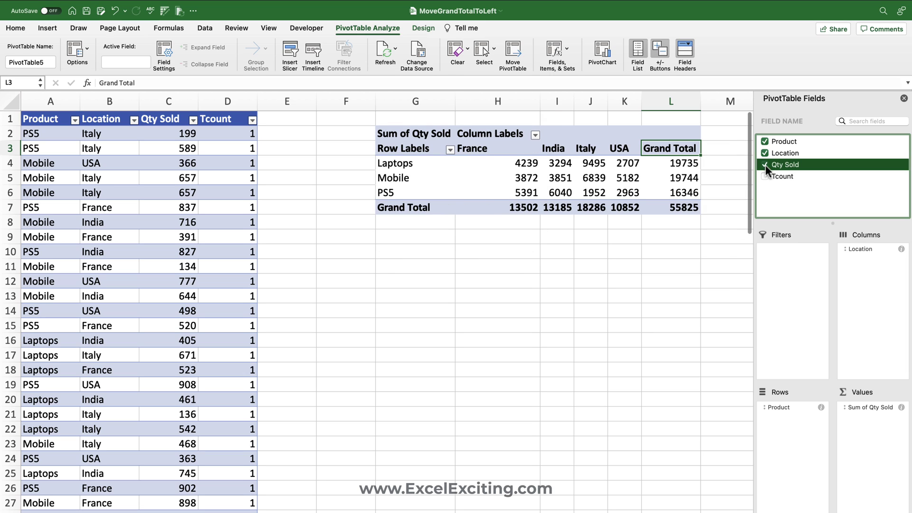
pyautogui.click(273, 119)
pyautogui.click(147, 114)
pyautogui.click(149, 119)
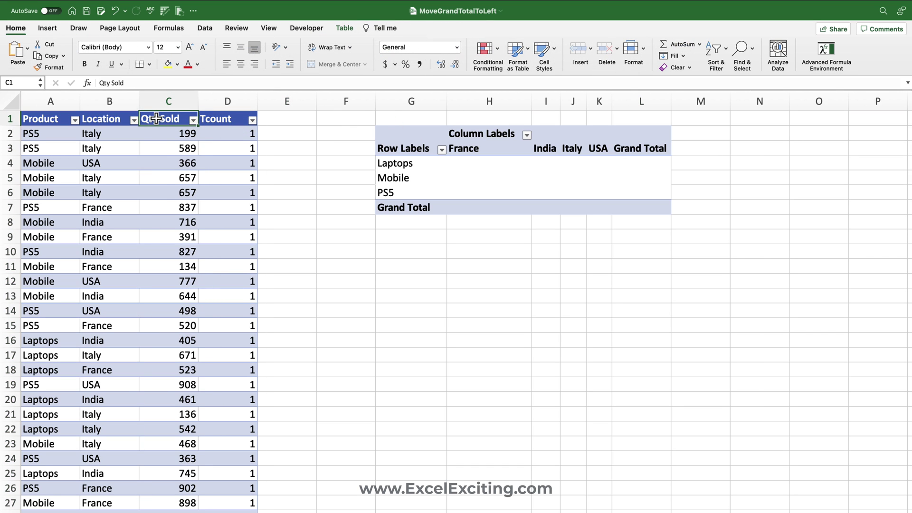
pyautogui.click(288, 121)
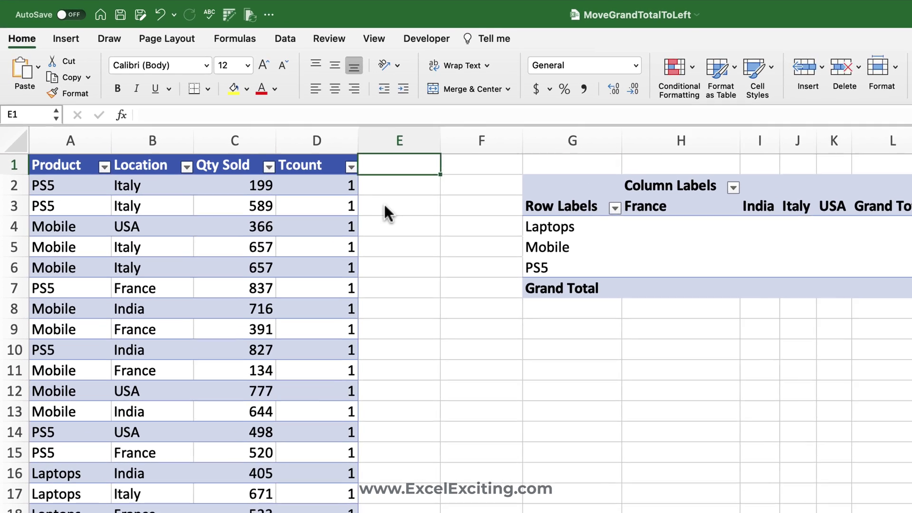
pyautogui.write('Qt')
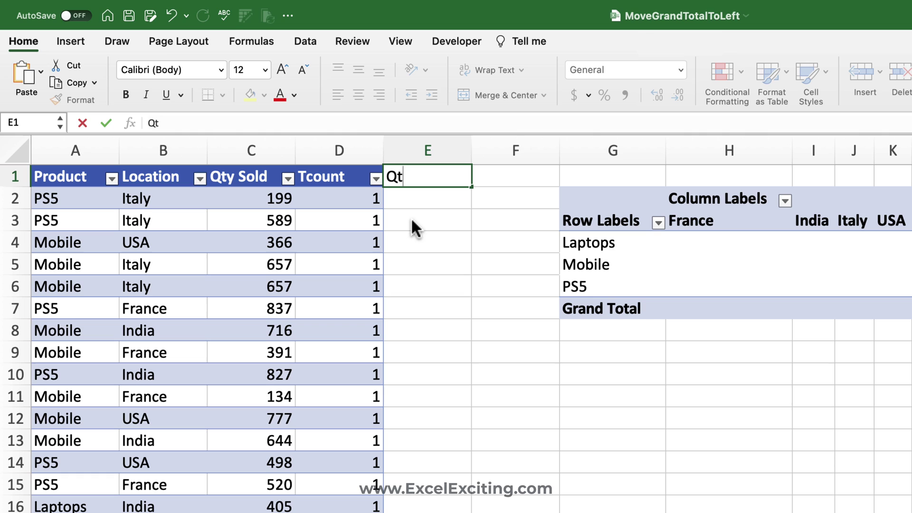
pyautogui.write('y Sold')
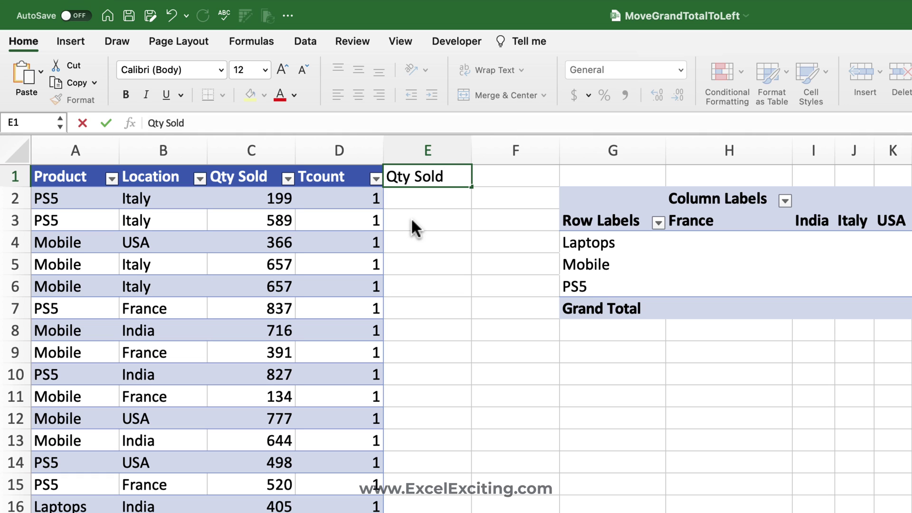
pyautogui.press('Return')
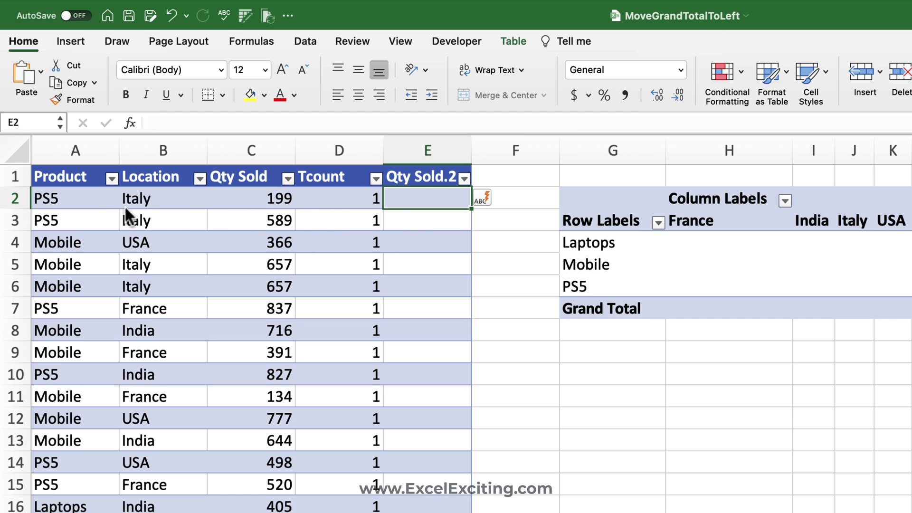
# - Insert three blank table rows above the first data row of the source table
pyautogui.click(18, 199)
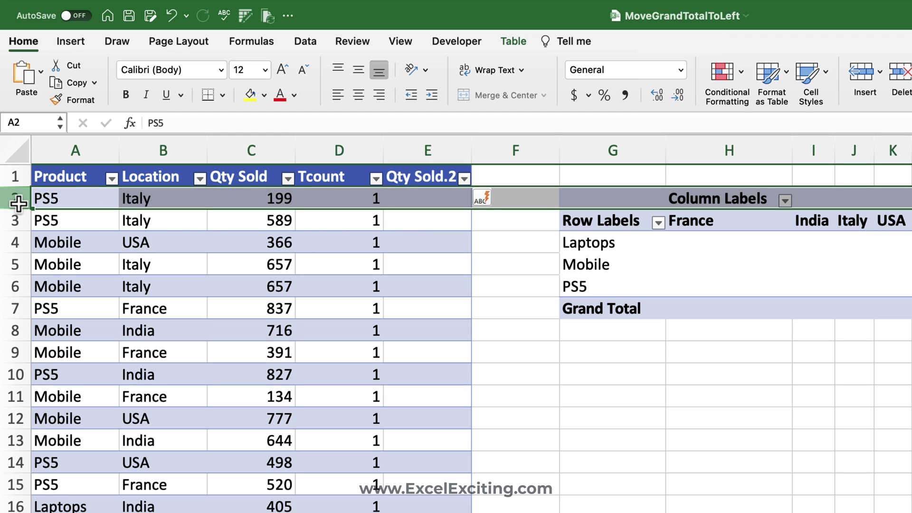
pyautogui.click(662, 248)
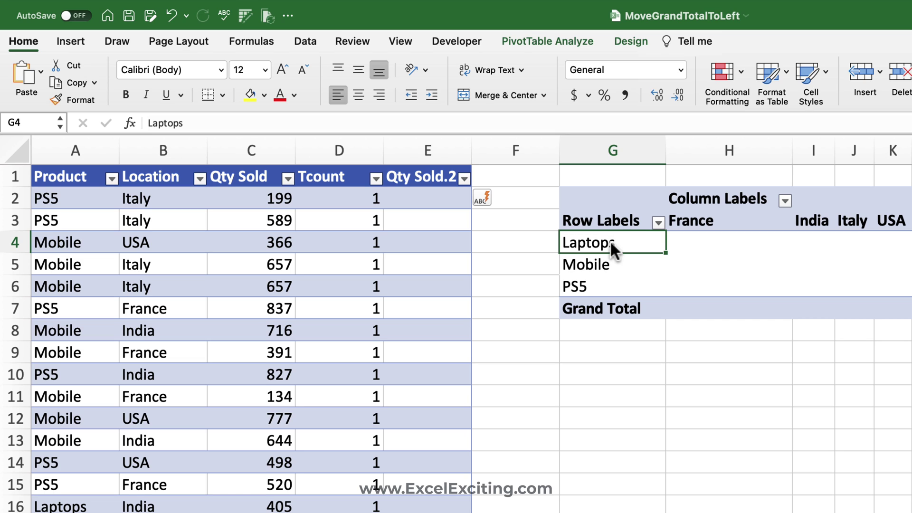
pyautogui.click(604, 265)
pyautogui.click(608, 280)
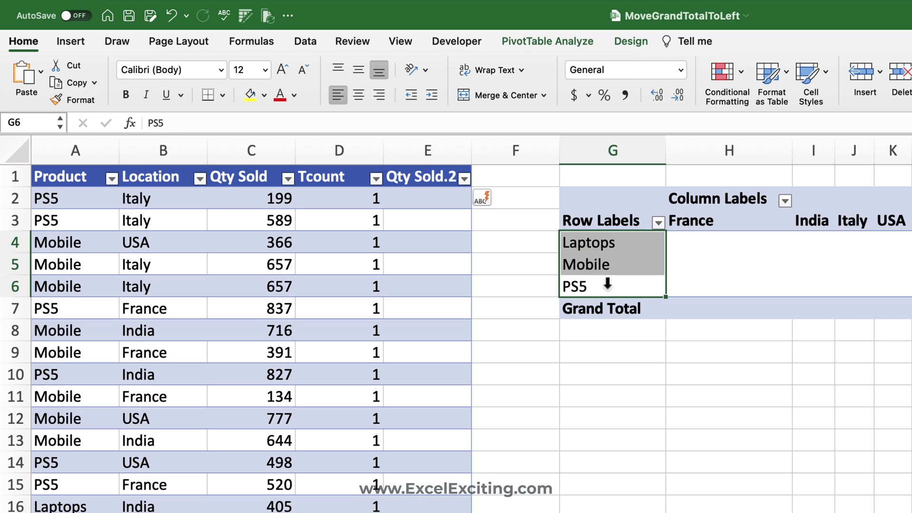
pyautogui.click(403, 227)
pyautogui.click(64, 204)
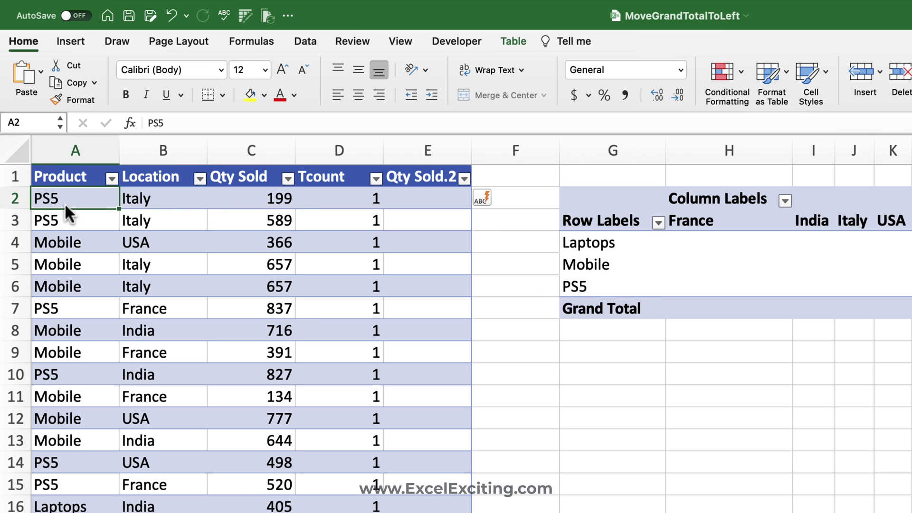
pyautogui.click(33, 198)
pyautogui.click(867, 75)
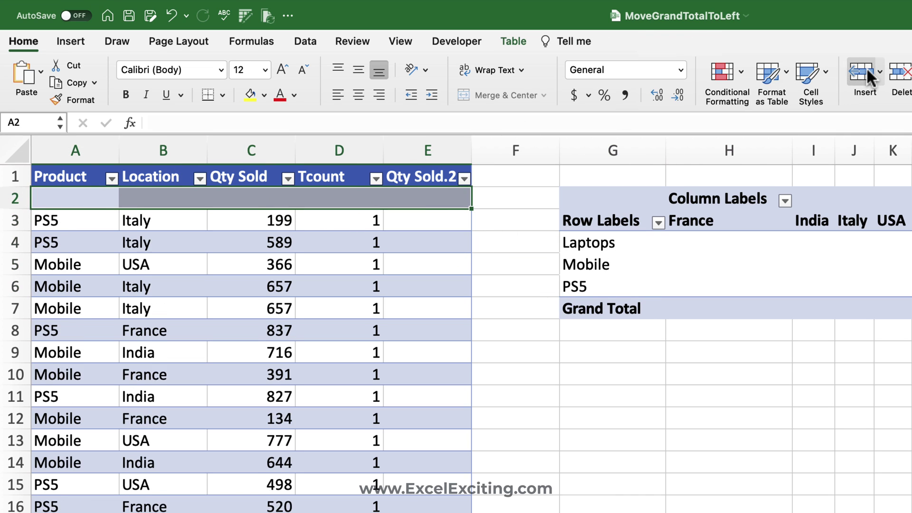
pyautogui.click(868, 74)
pyautogui.click(868, 75)
# - Select the pivot's Laptops, Mobile and PS5 row labels in G4:G6
pyautogui.click(628, 239)
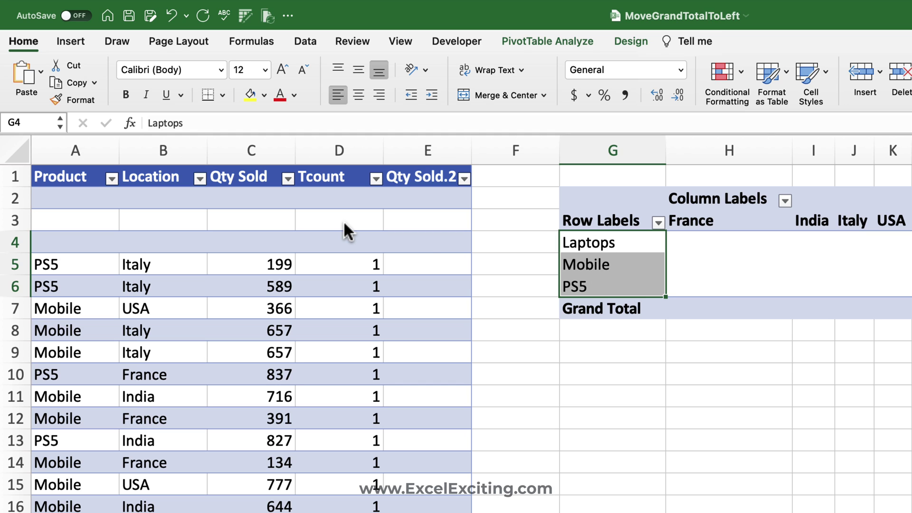
pyautogui.click(113, 220)
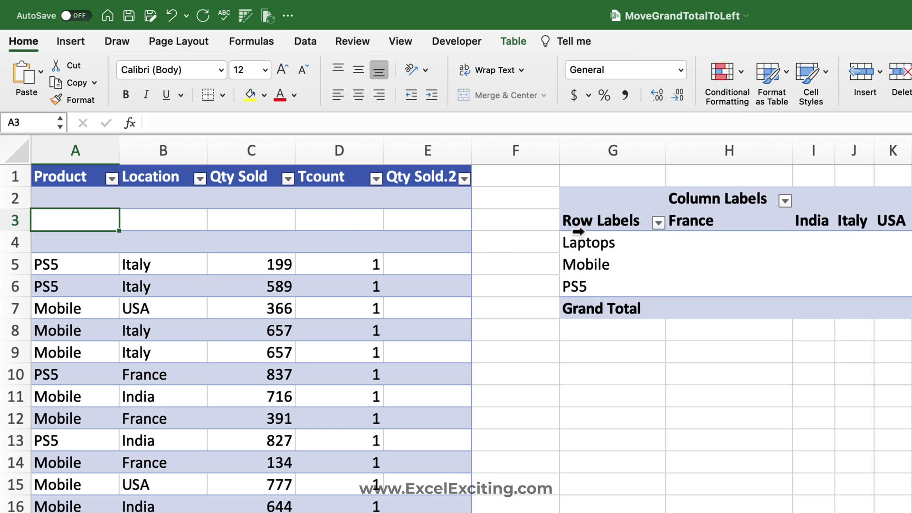
pyautogui.moveTo(599, 244); pyautogui.dragTo(594, 281)
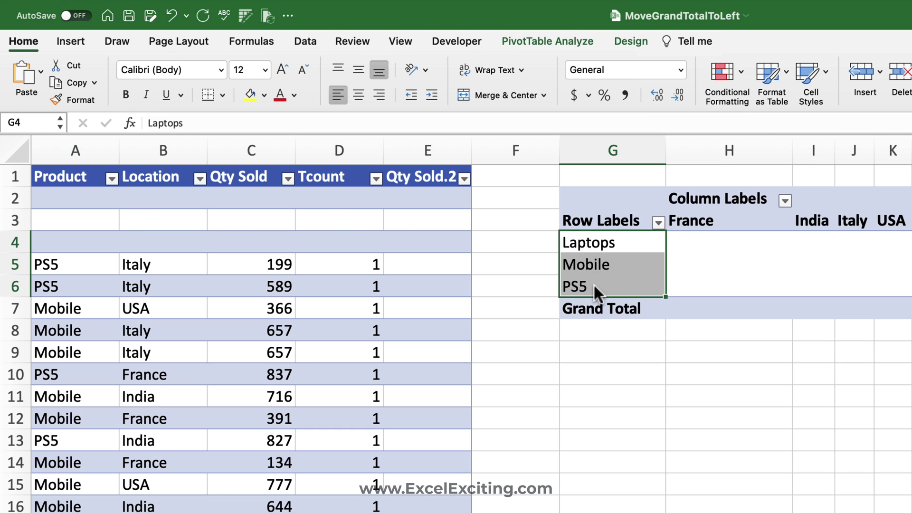
# - Copy the pivot's Laptops, Mobile and PS5 labels into A2:A4 of the source table
pyautogui.press('super+c')
pyautogui.click(73, 193)
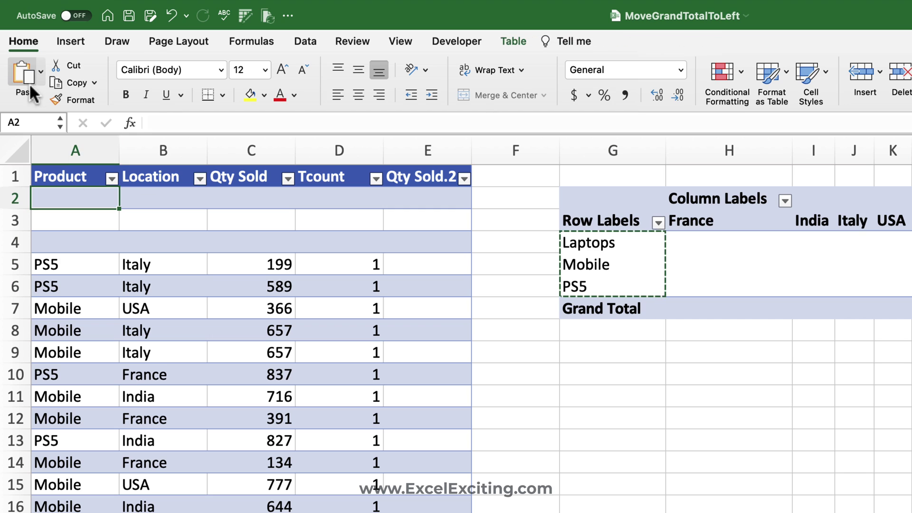
pyautogui.click(24, 71)
# - Fill 'Grand Total' into the Location cells B2:B4
pyautogui.click(158, 195)
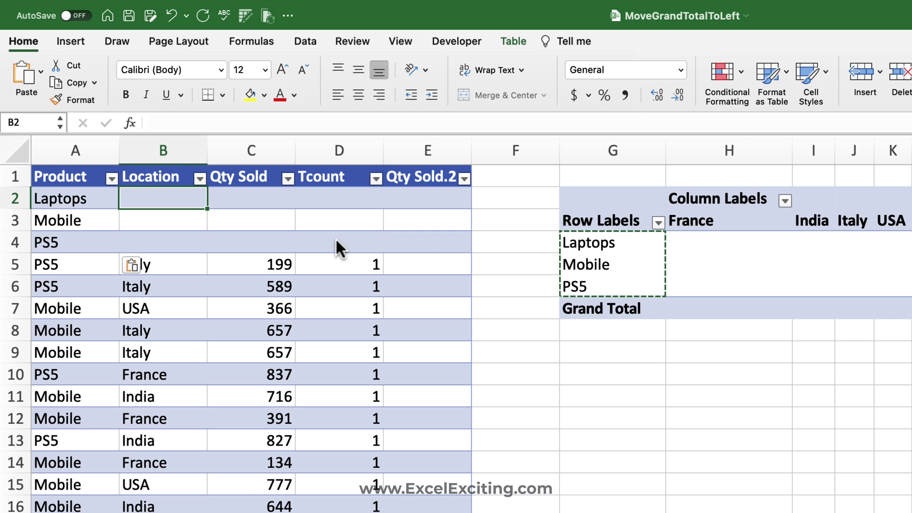
pyautogui.write('Gri')
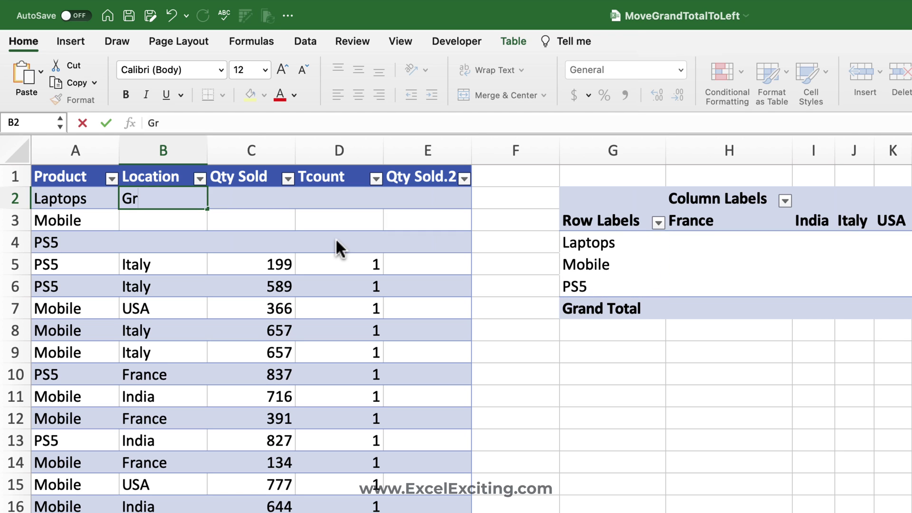
pyautogui.press('BackSpace')
pyautogui.press('BackSpace')
pyautogui.write('rand Total')
pyautogui.press('Return')
pyautogui.hotkey('ctrl', 'd')
pyautogui.press('Return')
pyautogui.hotkey('ctrl', 'd')
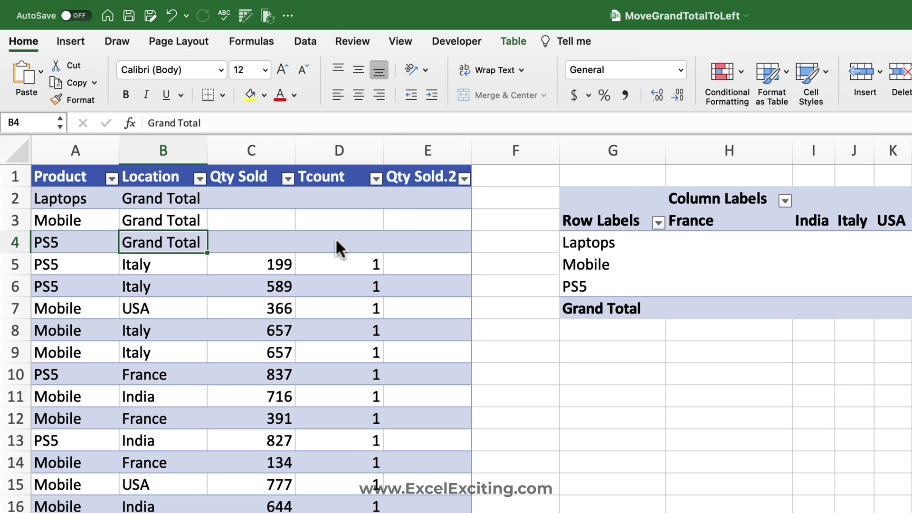
pyautogui.click(415, 200)
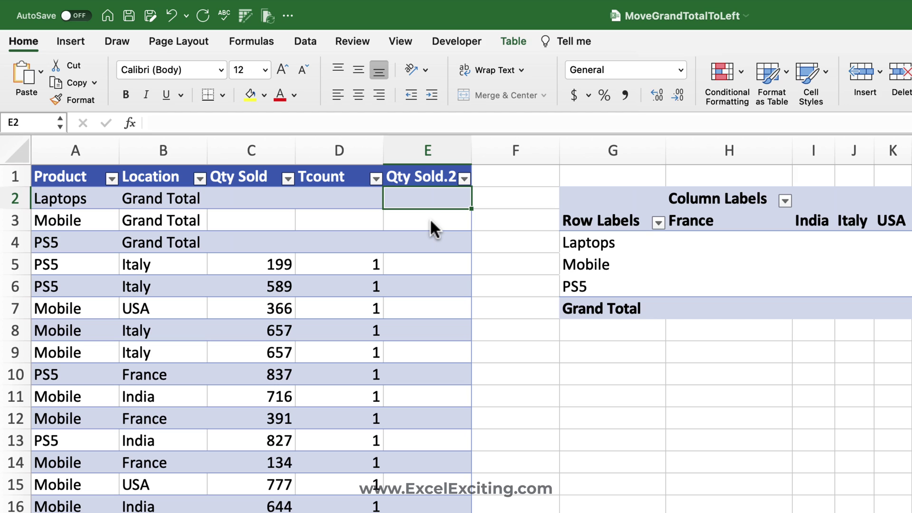
pyautogui.write('=')
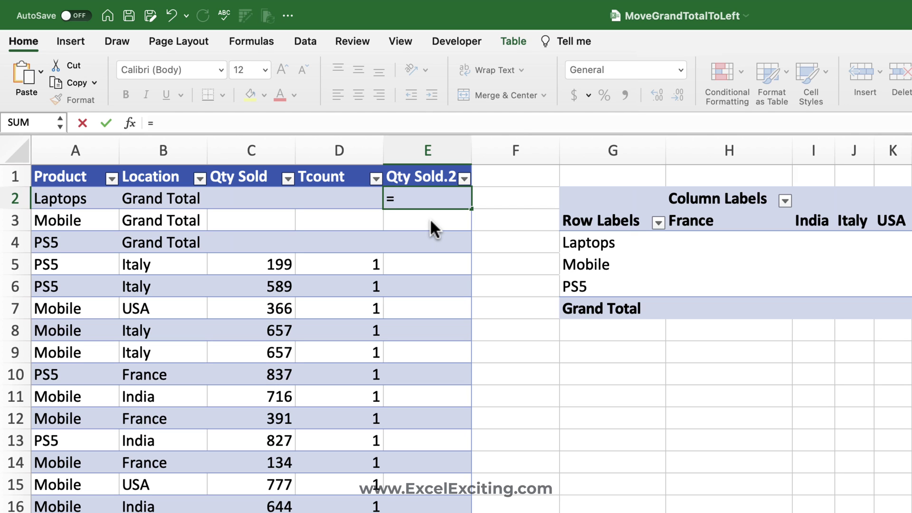
pyautogui.write('sum')
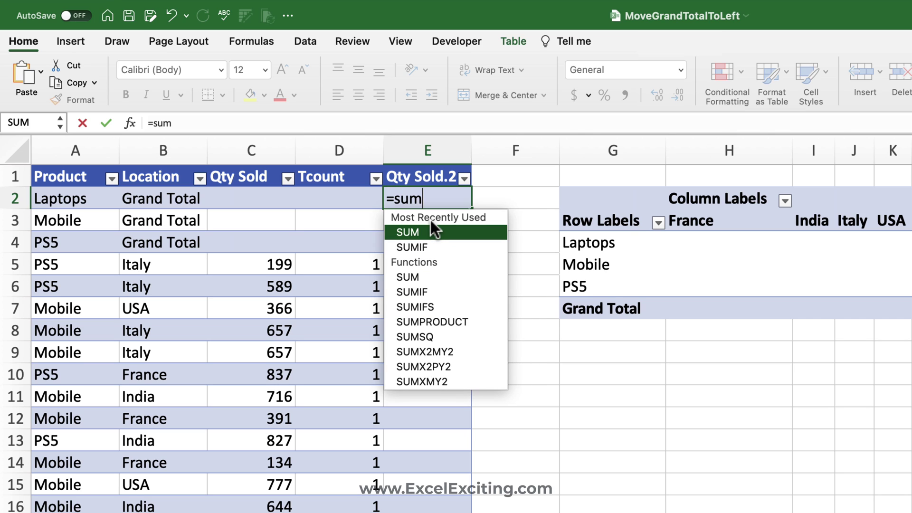
pyautogui.write('if')
pyautogui.press('Down')
pyautogui.press('Down')
pyautogui.press('Tab')
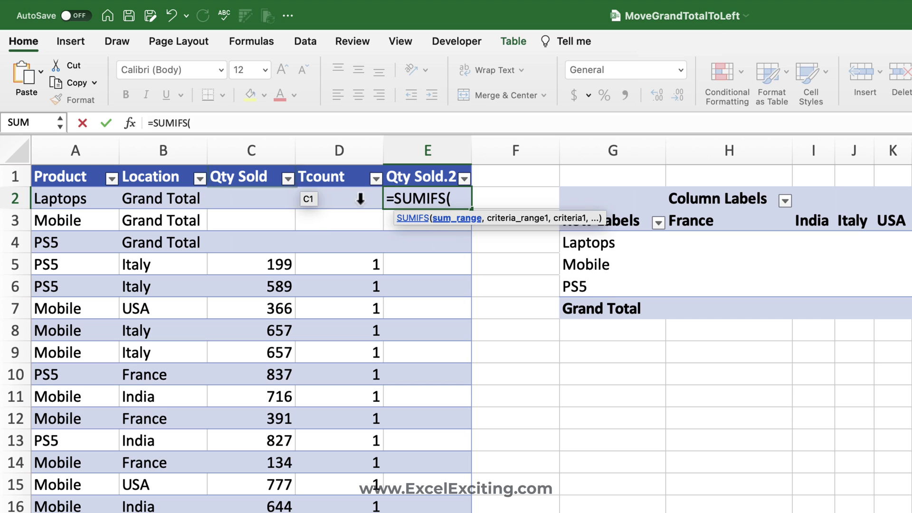
pyautogui.click(269, 171)
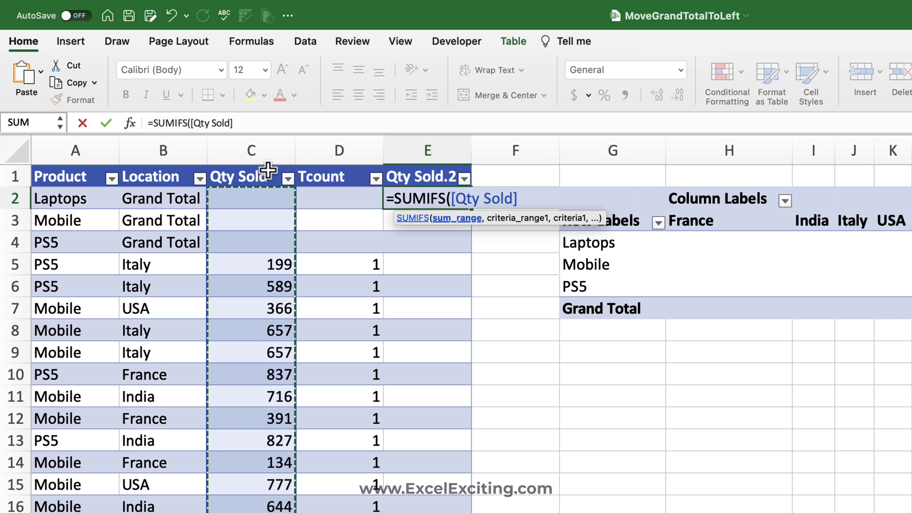
pyautogui.write(',')
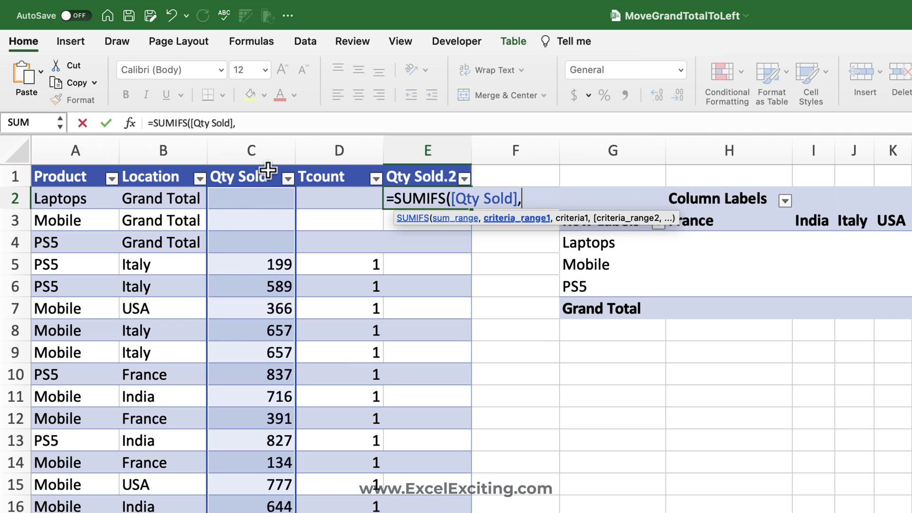
pyautogui.click(78, 171)
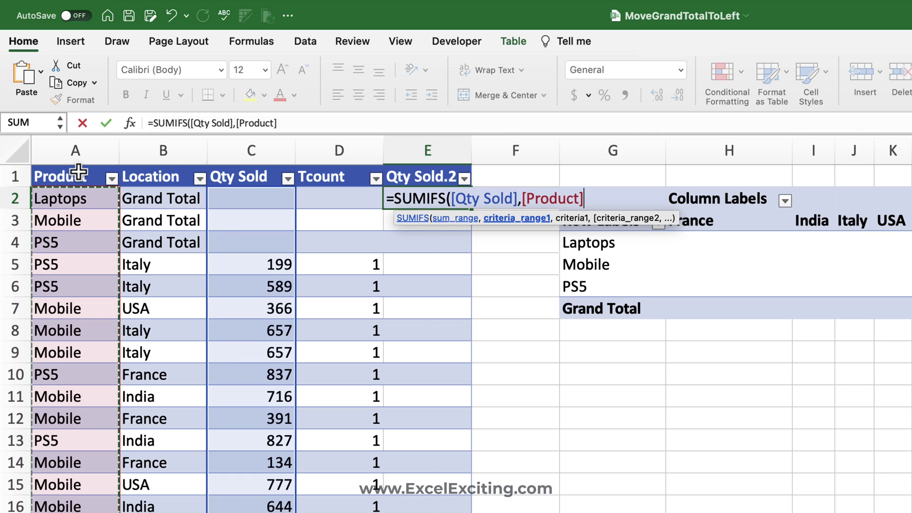
pyautogui.write(',')
pyautogui.click(96, 200)
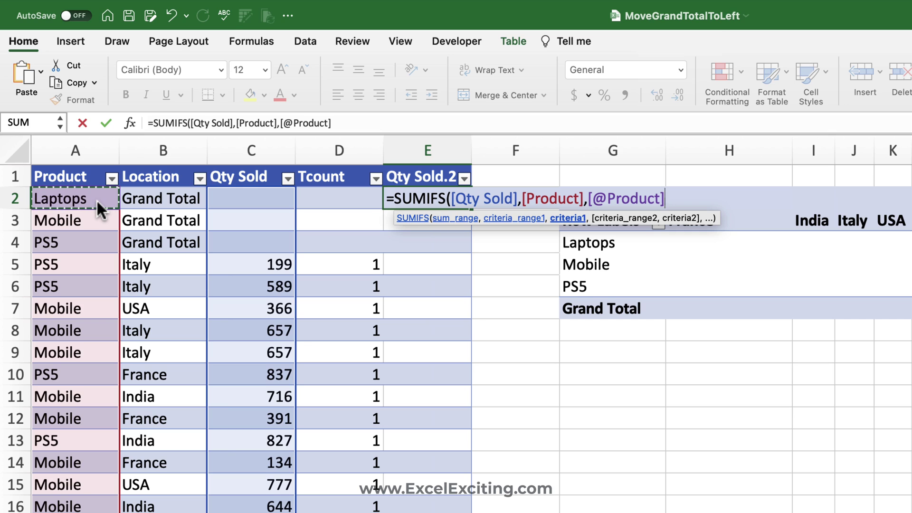
pyautogui.write(')')
pyautogui.press('Return')
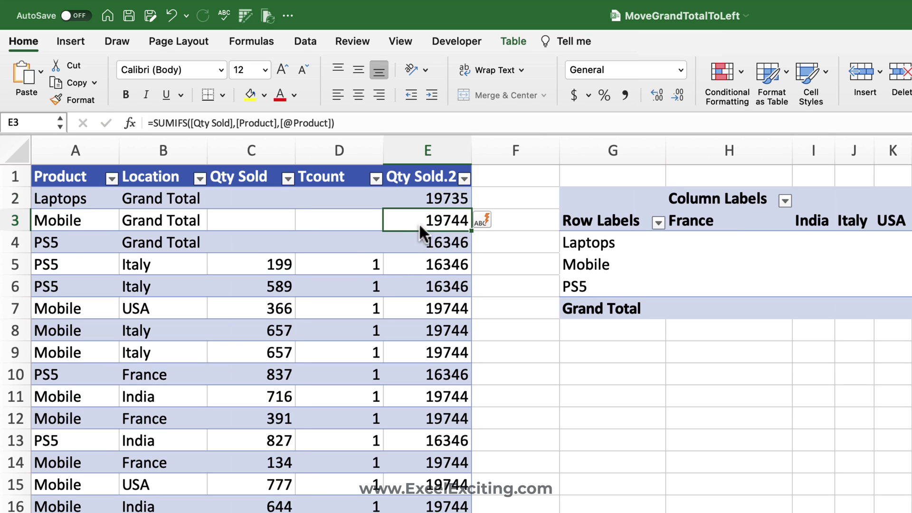
# - Reopen E2 and cut the SUMIFS expression after the equals sign for reuse
pyautogui.doubleClick(421, 196)
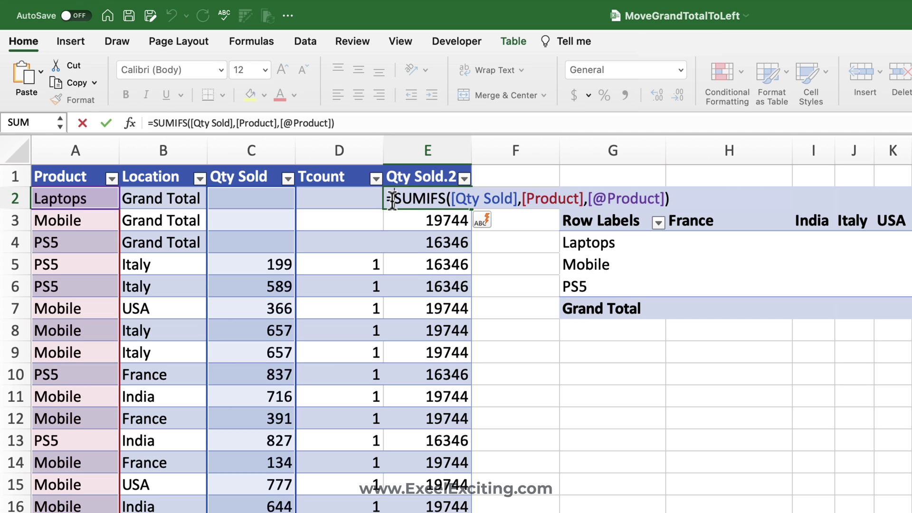
pyautogui.moveTo(388, 197); pyautogui.dragTo(808, 186)
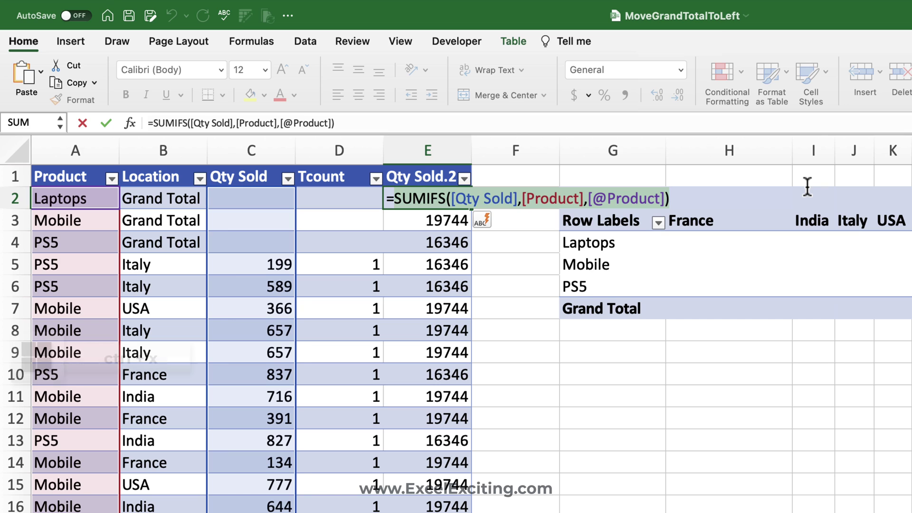
pyautogui.press('super+x')
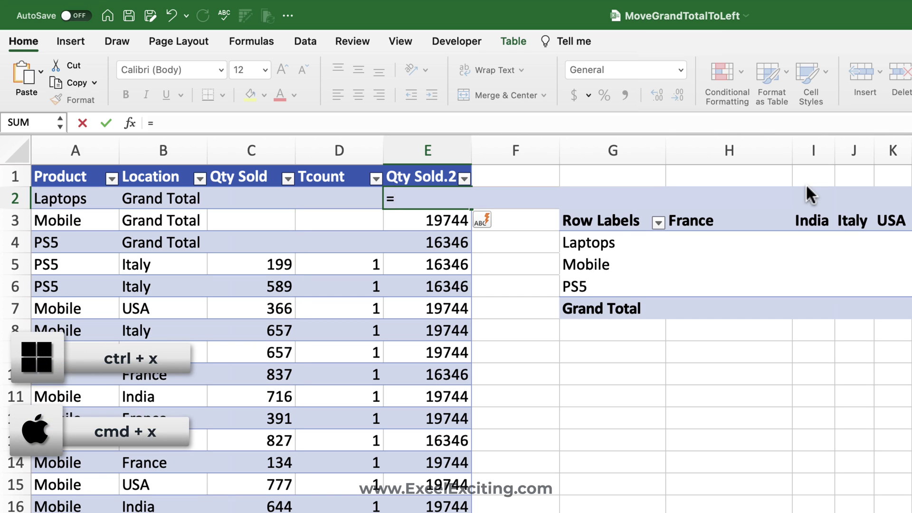
pyautogui.write('if')
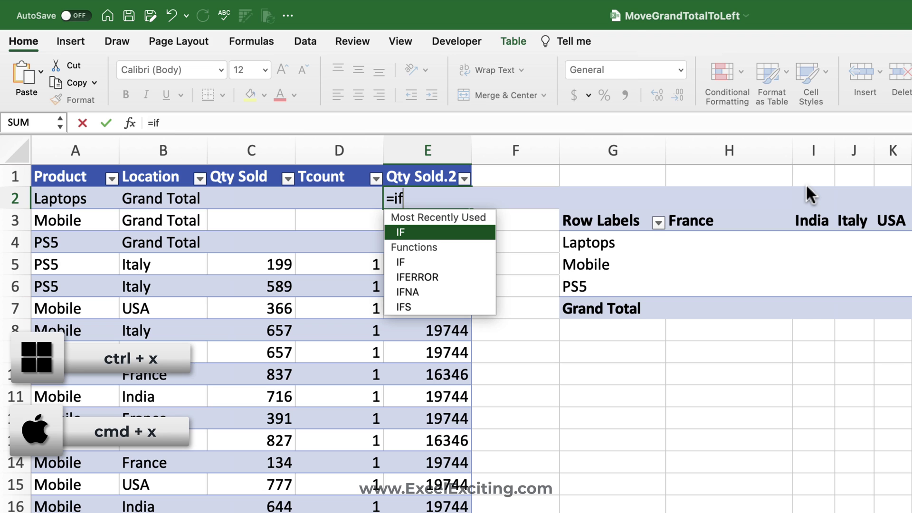
pyautogui.press('Tab')
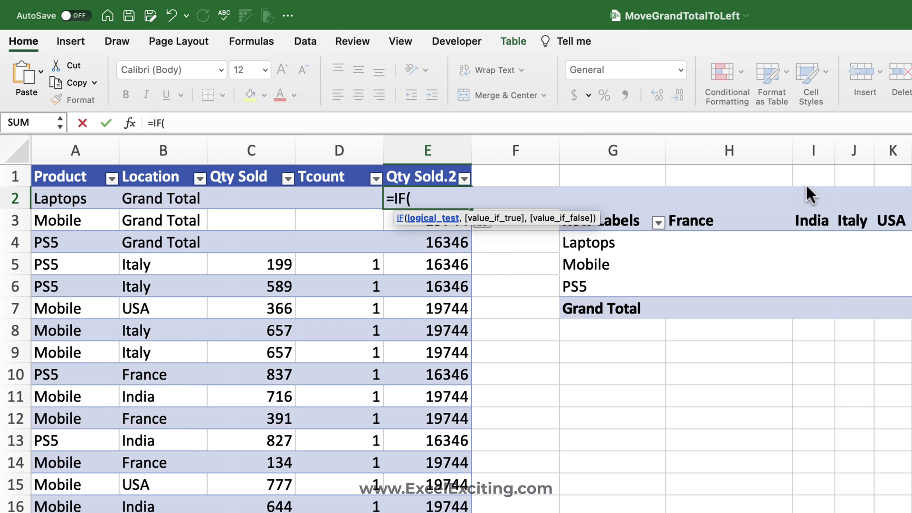
pyautogui.click(202, 198)
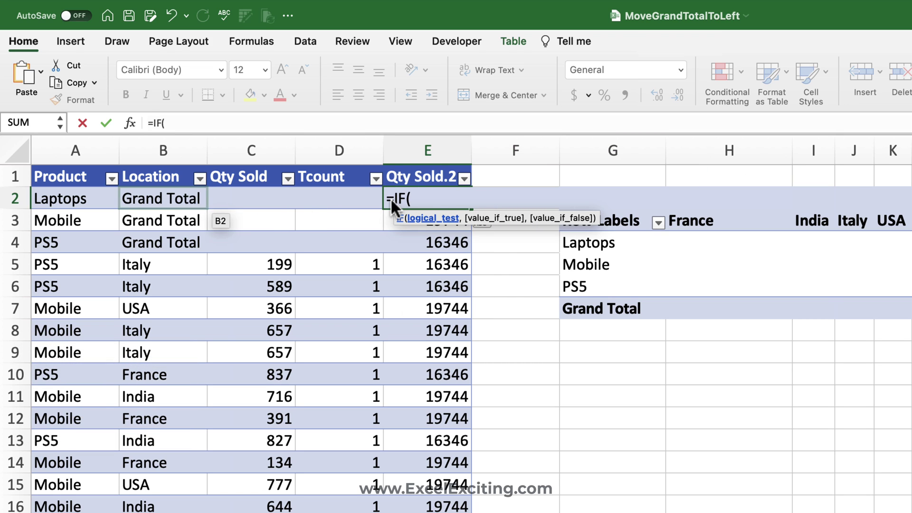
pyautogui.write('="Gra')
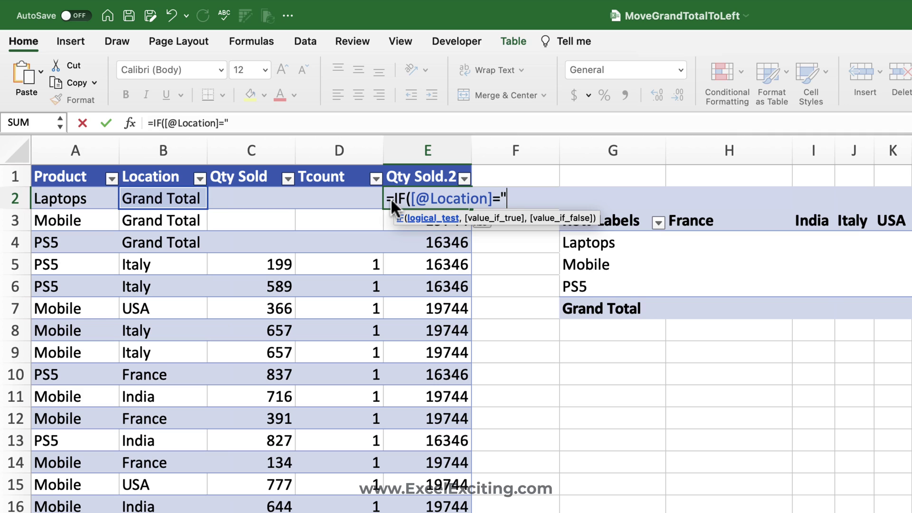
pyautogui.write('nd Total"')
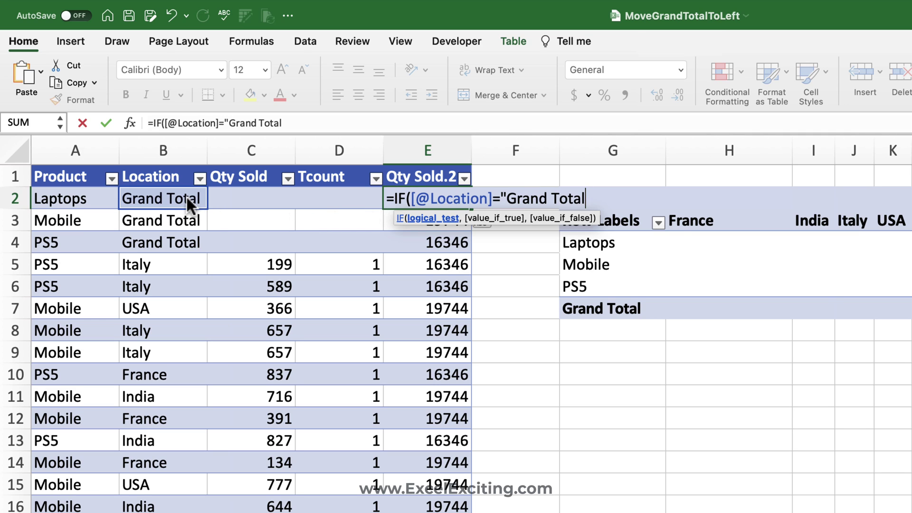
pyautogui.write(',')
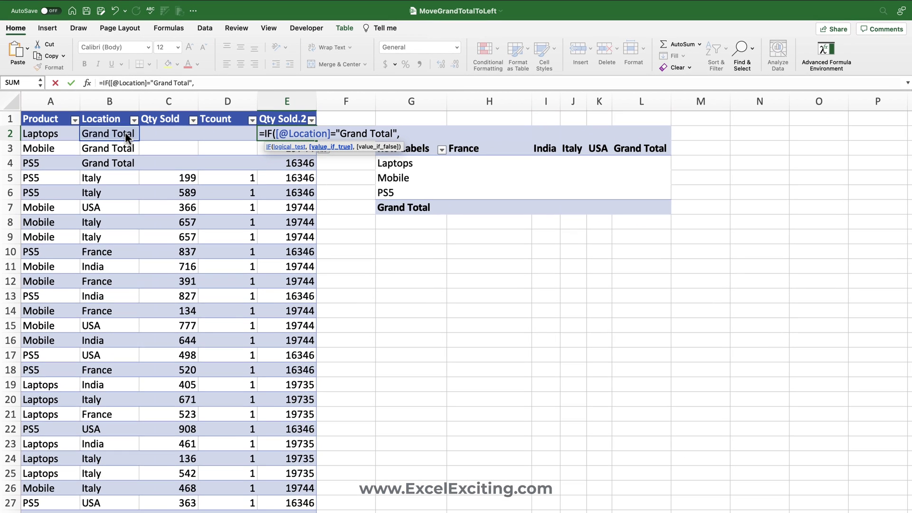
pyautogui.write('SUMIFS([Qty Sold],[Product],[@Product])')
pyautogui.write(',')
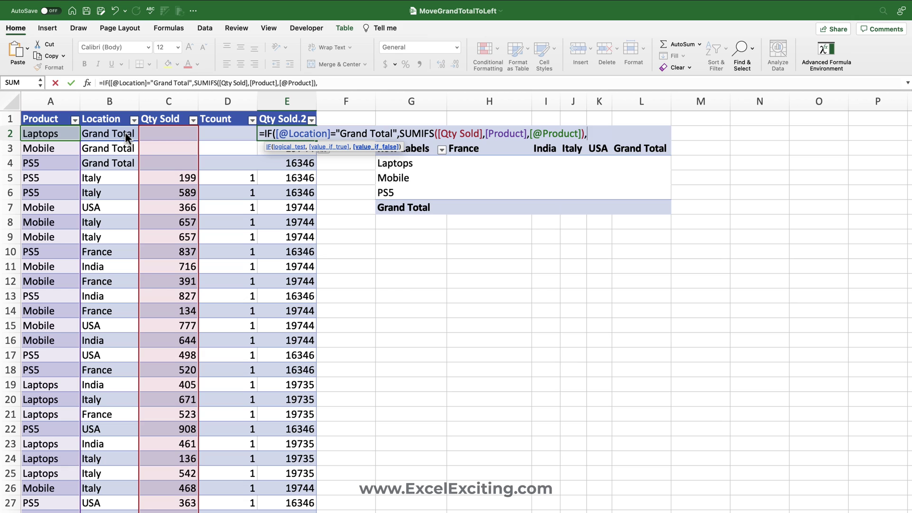
pyautogui.click(184, 135)
pyautogui.write(')')
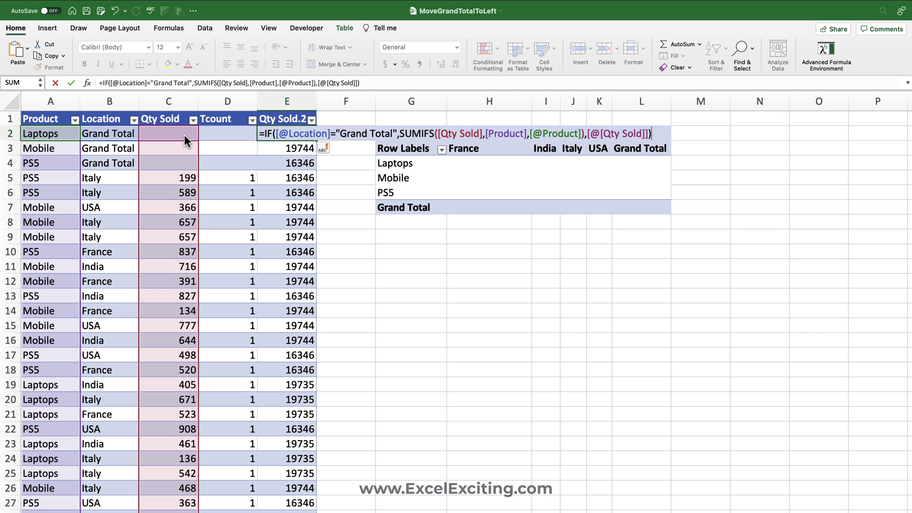
pyautogui.press('Return')
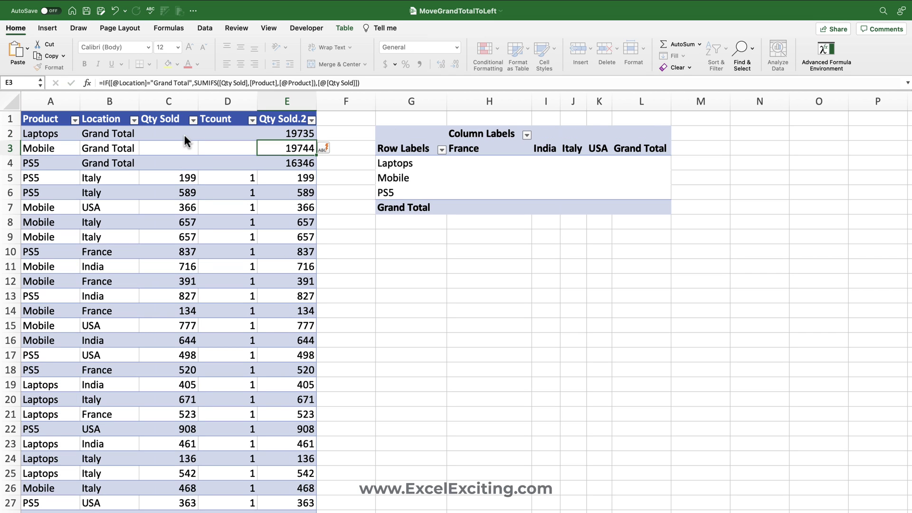
# - Refresh the pivot and sum Qty Sold.2 as its values
pyautogui.click(448, 177)
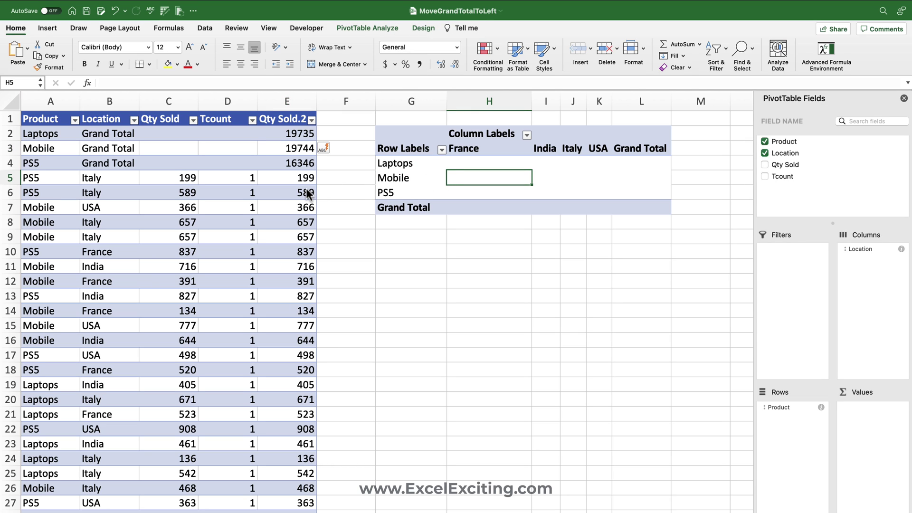
pyautogui.click(252, 178)
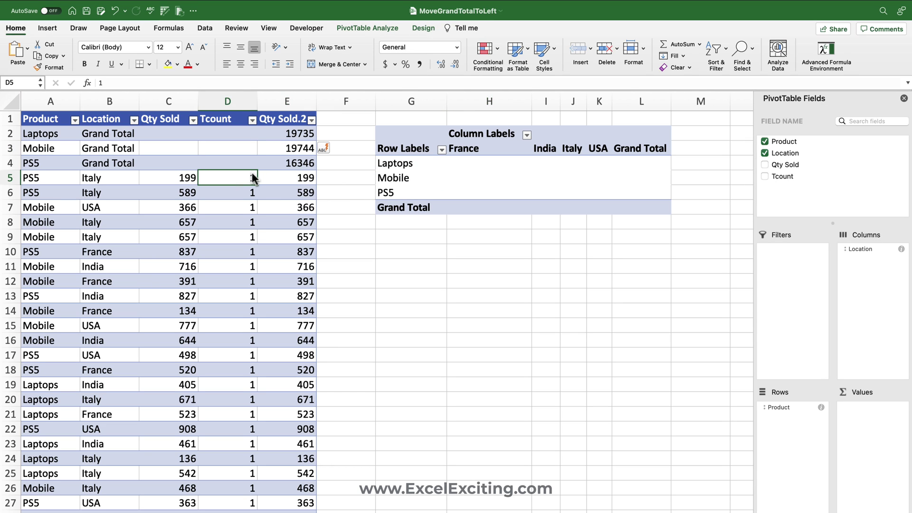
pyautogui.click(402, 167)
pyautogui.click(386, 28)
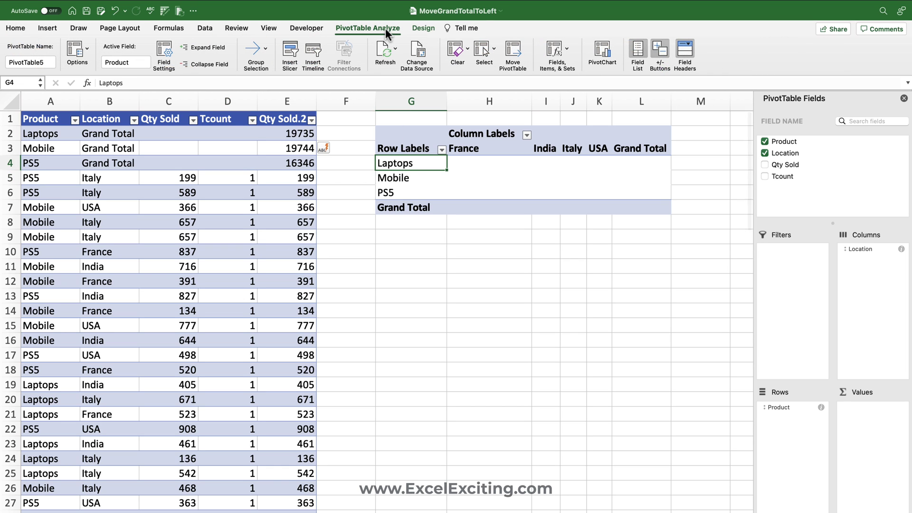
pyautogui.click(385, 55)
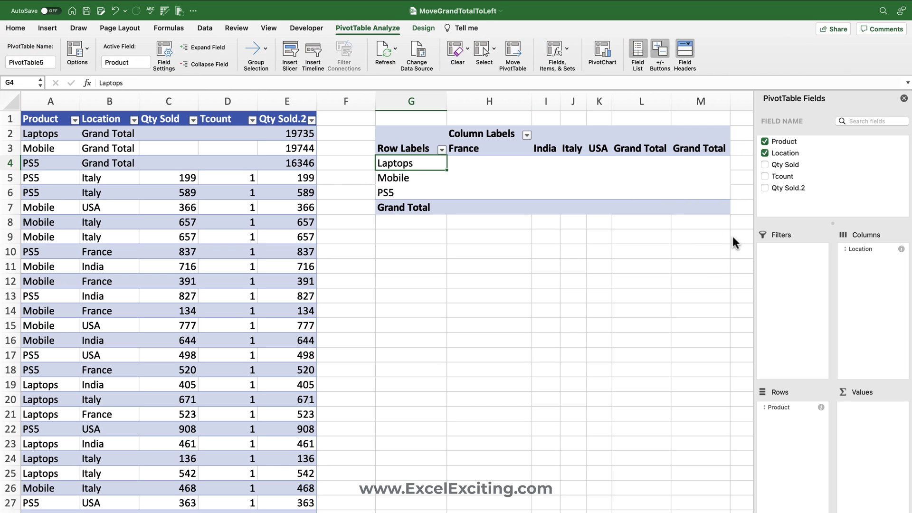
pyautogui.click(788, 186)
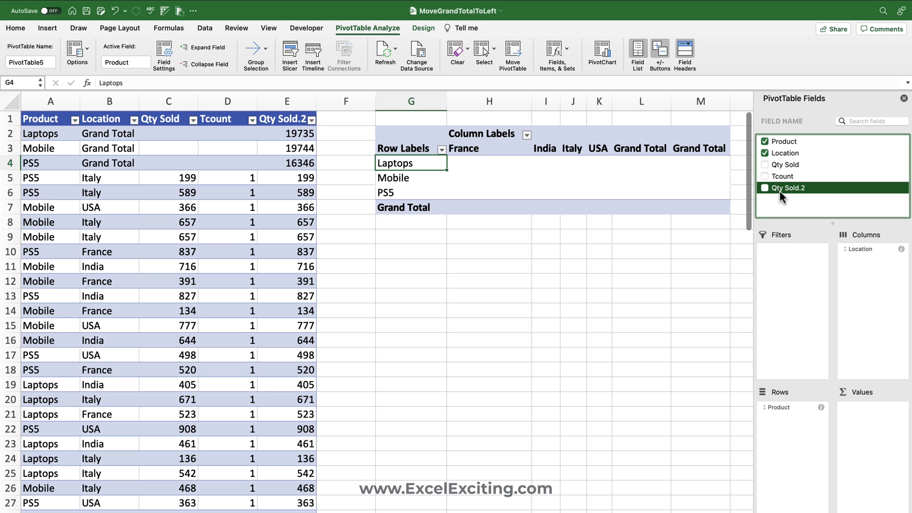
pyautogui.moveTo(779, 190); pyautogui.dragTo(856, 417)
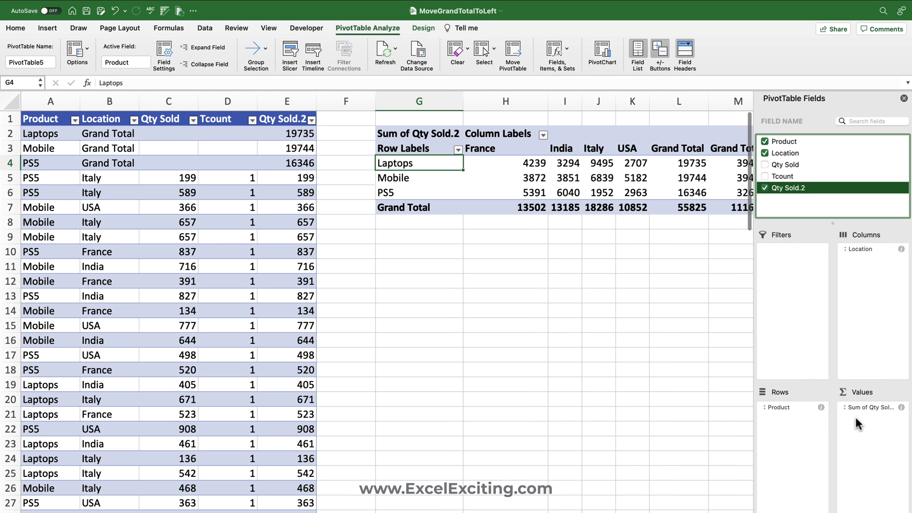
# - Close the field list and compare helper Grand Total 19735 with the doubled total 39470
pyautogui.click(904, 98)
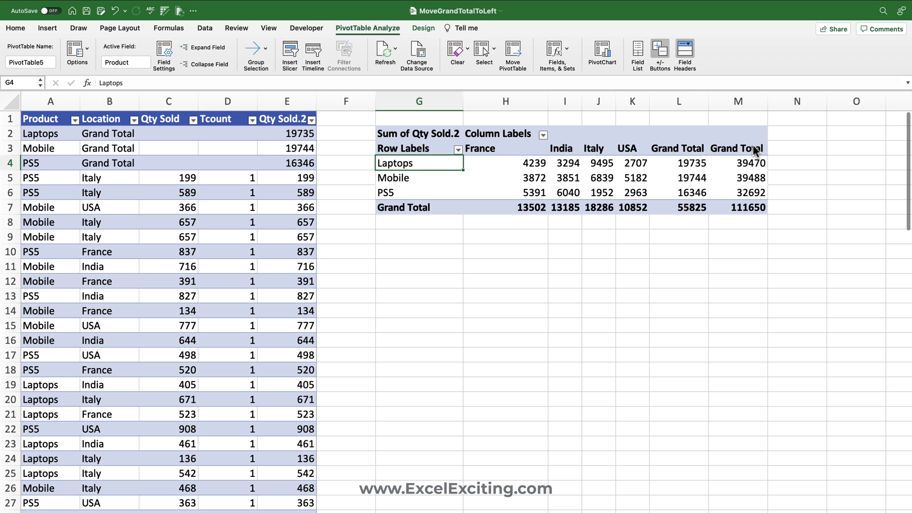
pyautogui.click(697, 165)
pyautogui.click(684, 149)
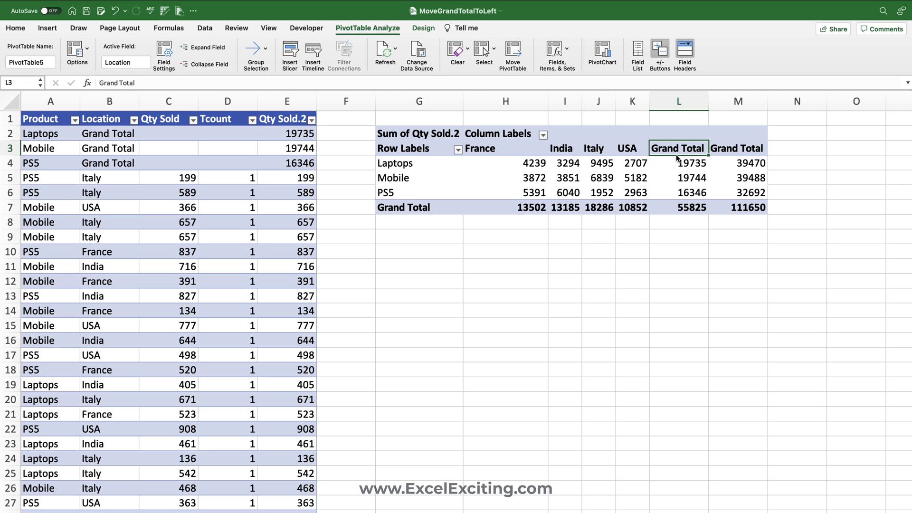
pyautogui.moveTo(650, 152); pyautogui.dragTo(678, 162)
pyautogui.click(731, 164)
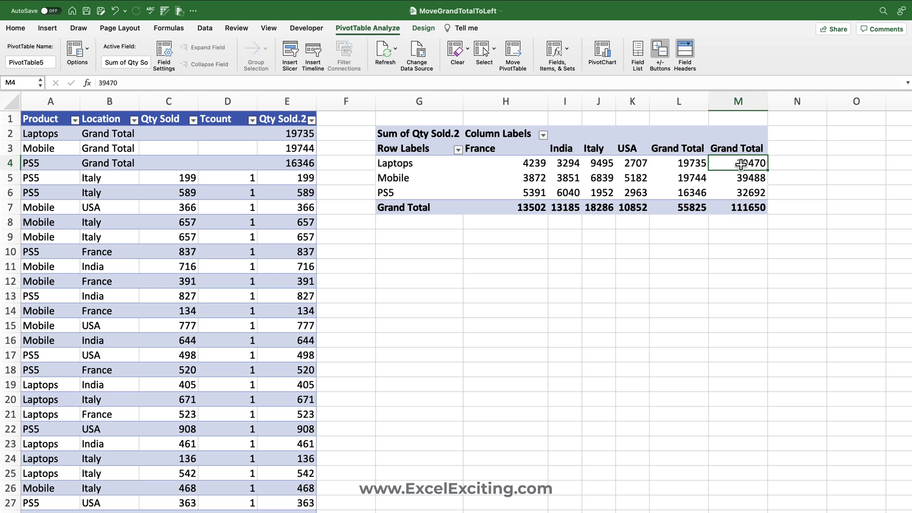
pyautogui.click(691, 165)
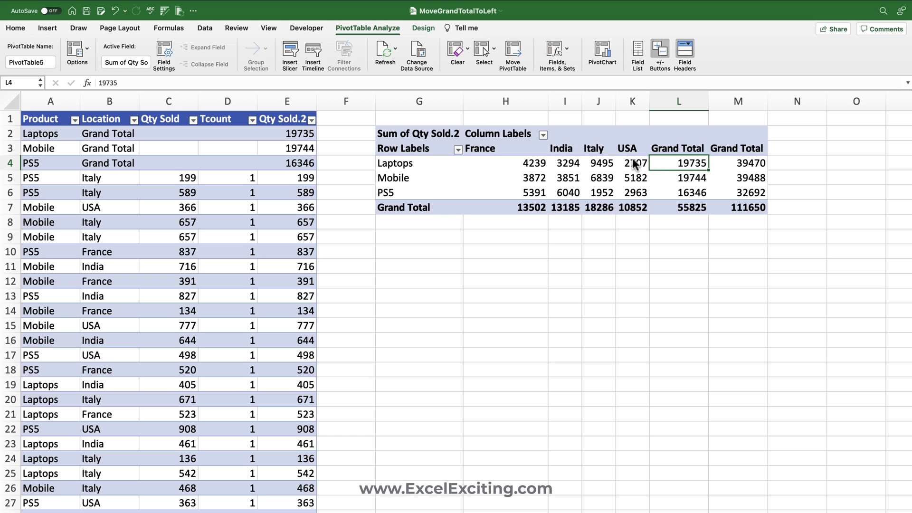
pyautogui.moveTo(294, 134); pyautogui.dragTo(287, 165)
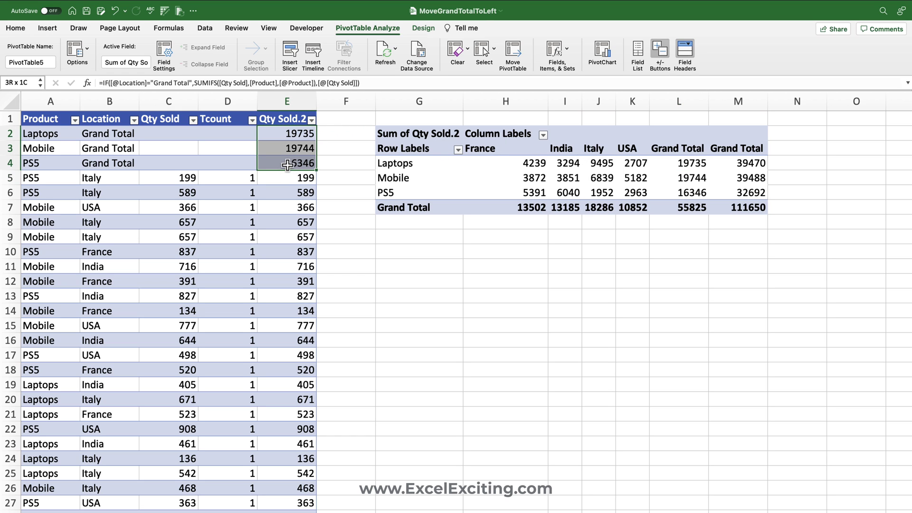
# - Turn off the pivot's built-in grand totals for rows and columns
pyautogui.click(743, 151)
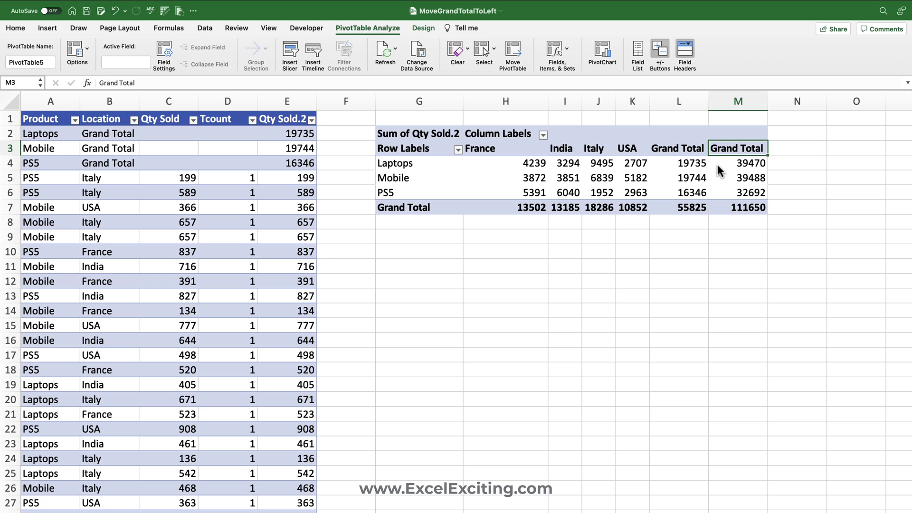
pyautogui.click(424, 29)
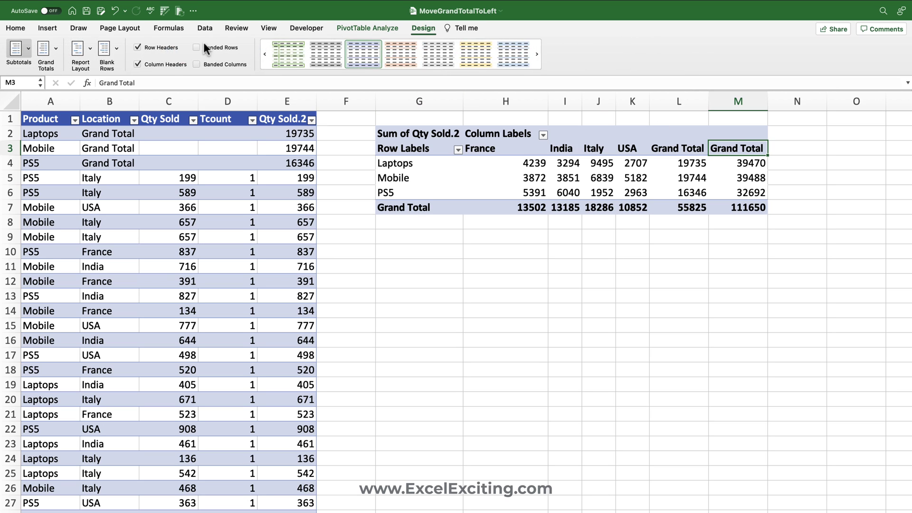
pyautogui.click(56, 50)
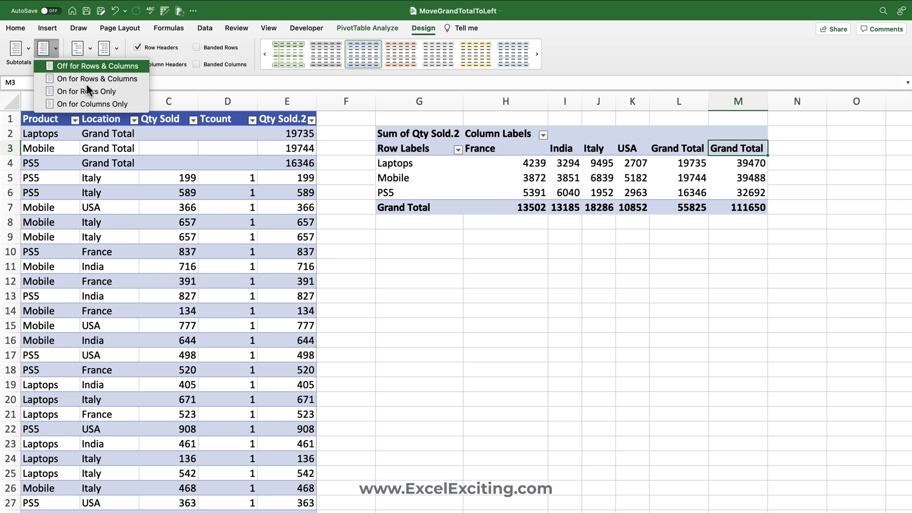
pyautogui.click(106, 67)
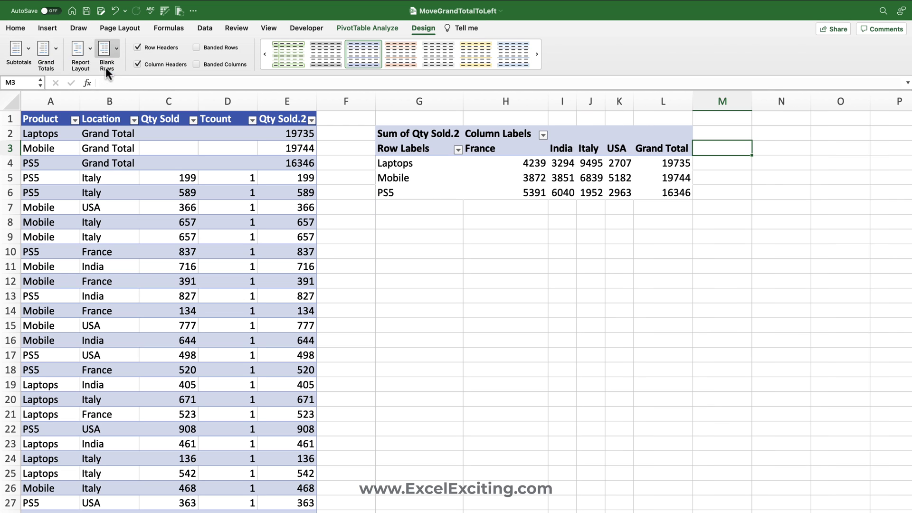
# - Move the helper Grand Total column before France and widen columns H:L to show it fully
pyautogui.click(662, 151)
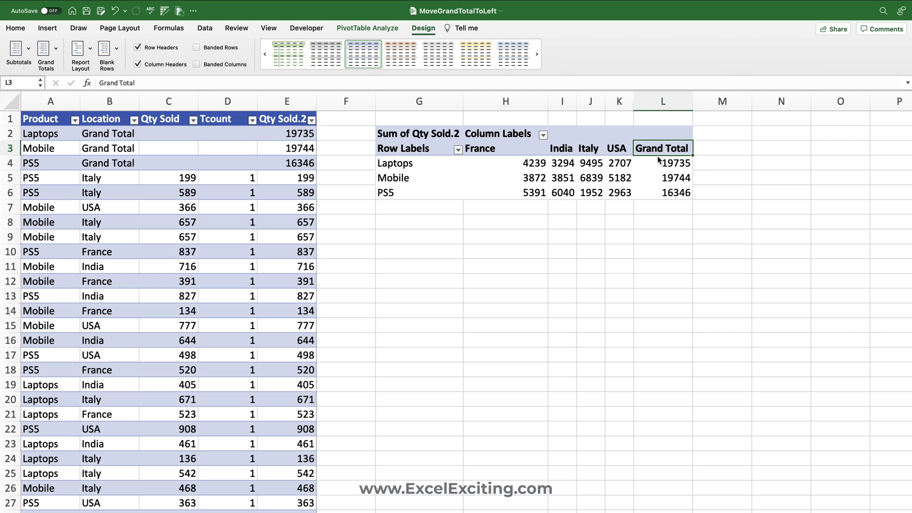
pyautogui.moveTo(657, 156); pyautogui.dragTo(469, 149)
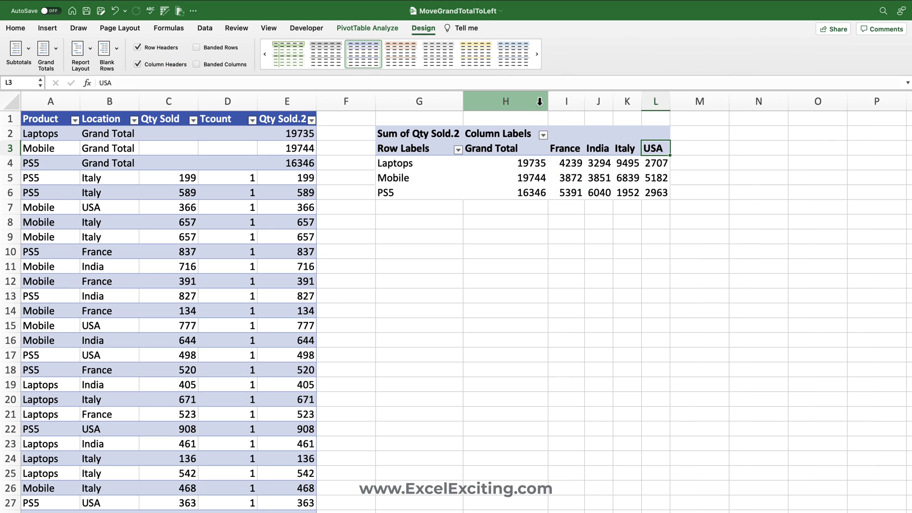
pyautogui.moveTo(540, 101); pyautogui.dragTo(689, 102)
pyautogui.click(670, 162)
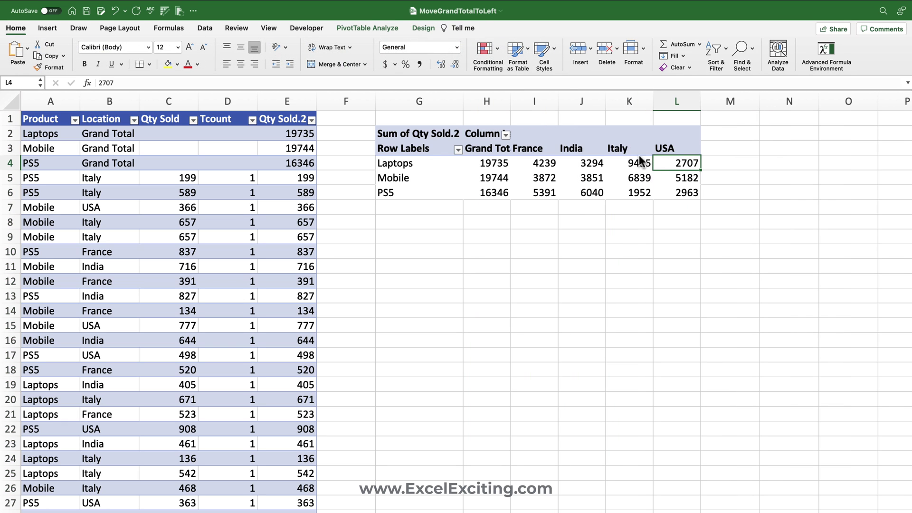
pyautogui.moveTo(511, 102); pyautogui.dragTo(549, 101)
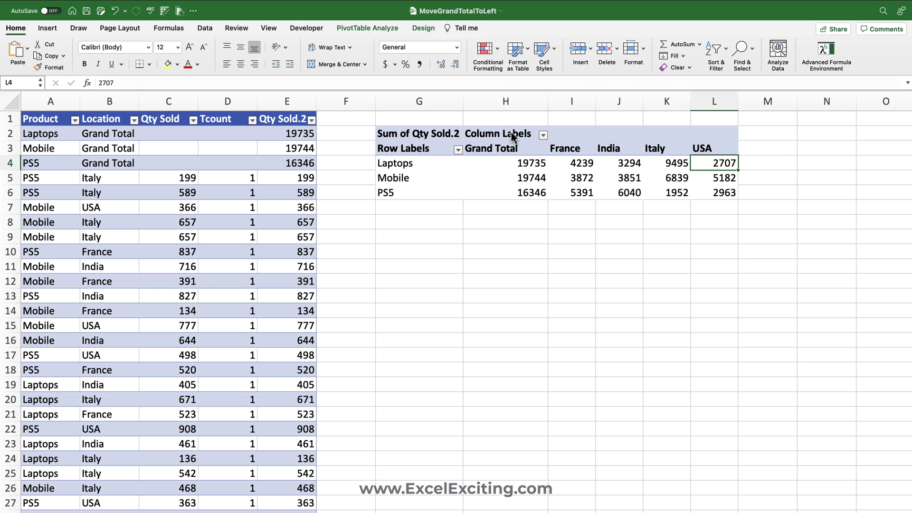
pyautogui.click(512, 154)
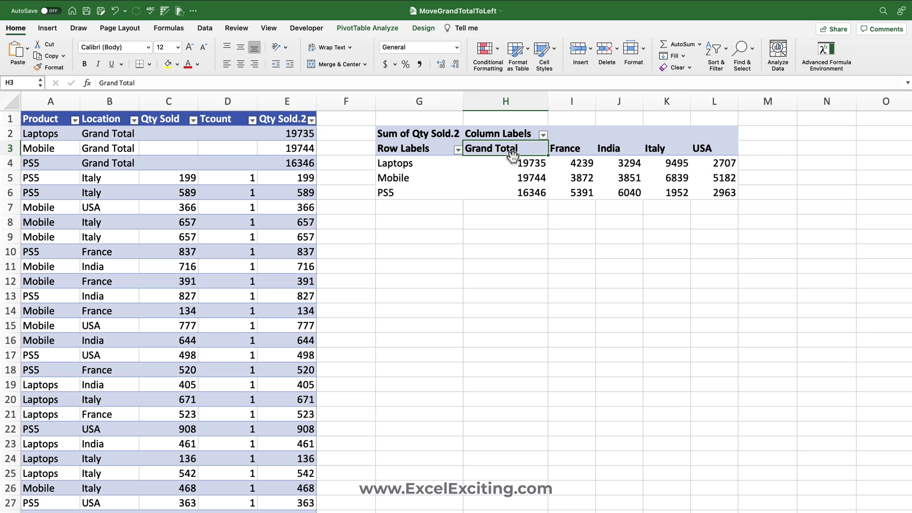
pyautogui.moveTo(512, 154); pyautogui.dragTo(469, 150)
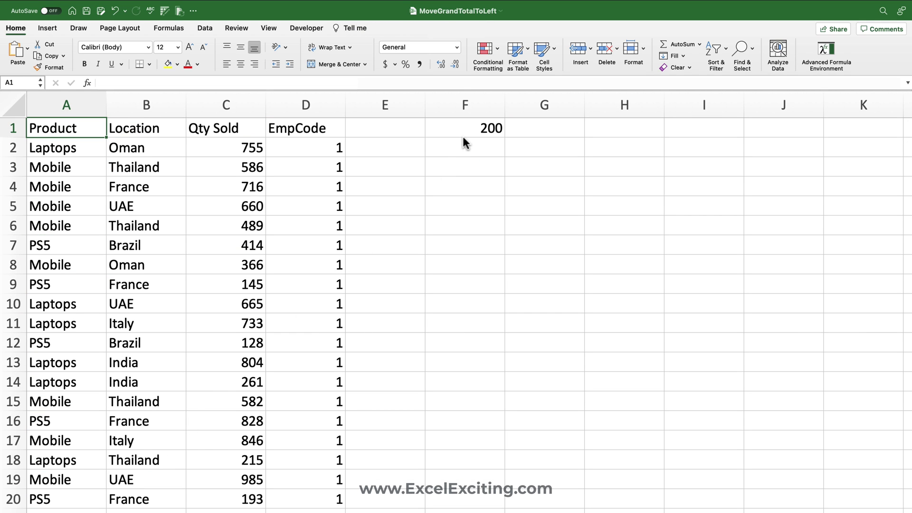
# - Change the data generator's row count in F1 from 200 to 300
pyautogui.click(478, 134)
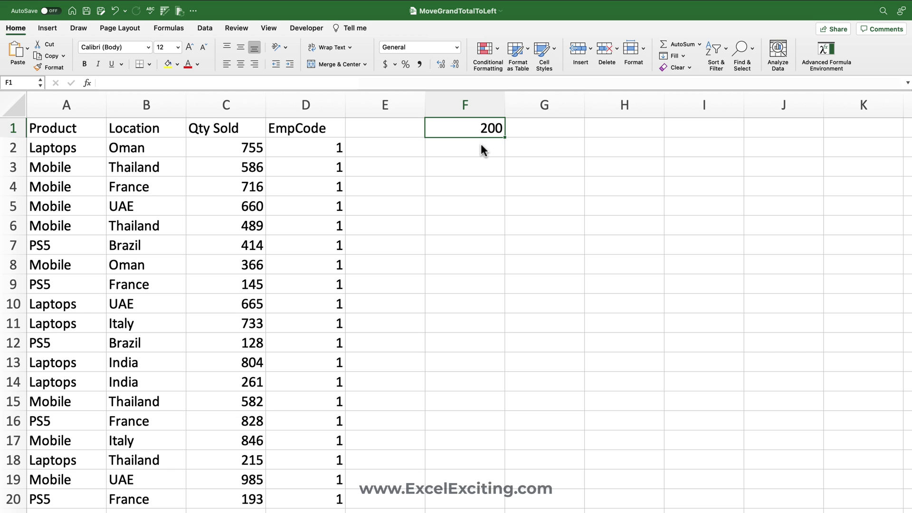
pyautogui.write('300')
pyautogui.press('Return')
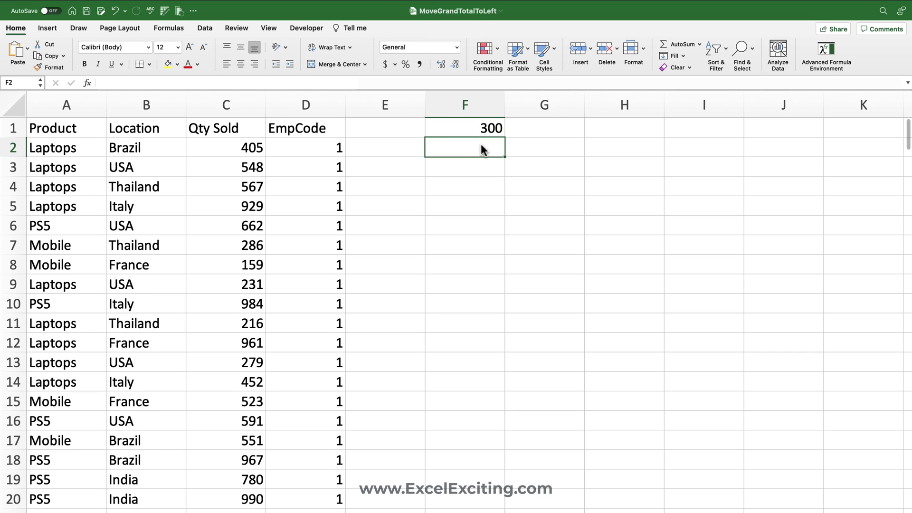
# - Copy the generated 300-row data block from A2 through column D
pyautogui.click(88, 151)
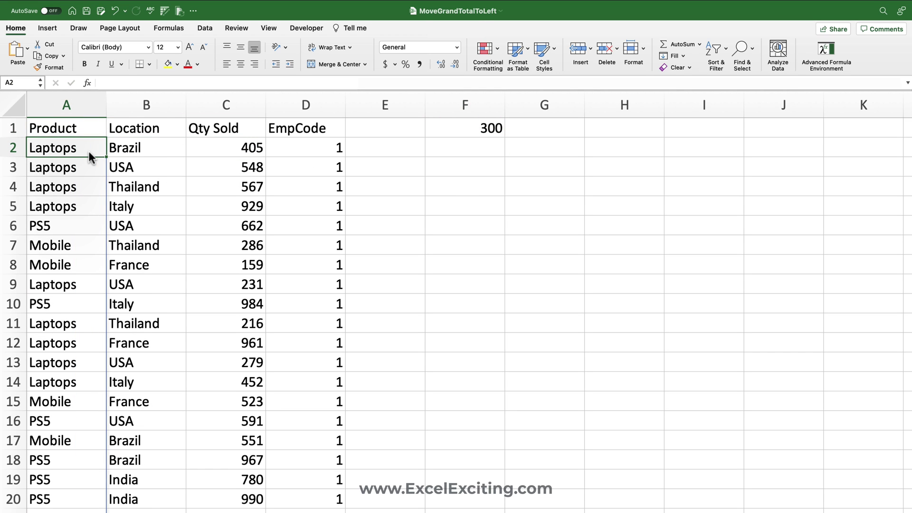
pyautogui.hotkey('ctrl', 'shift', 'Down')
pyautogui.hotkey('ctrl', 'shift', 'Right')
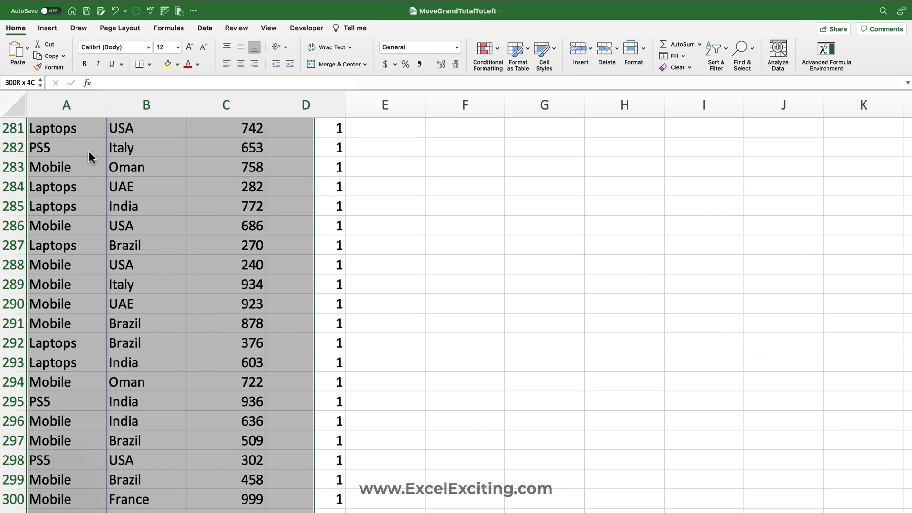
pyautogui.hotkey('ctrl', 'BackSpace')
pyautogui.hotkey('ctrl', 'c')
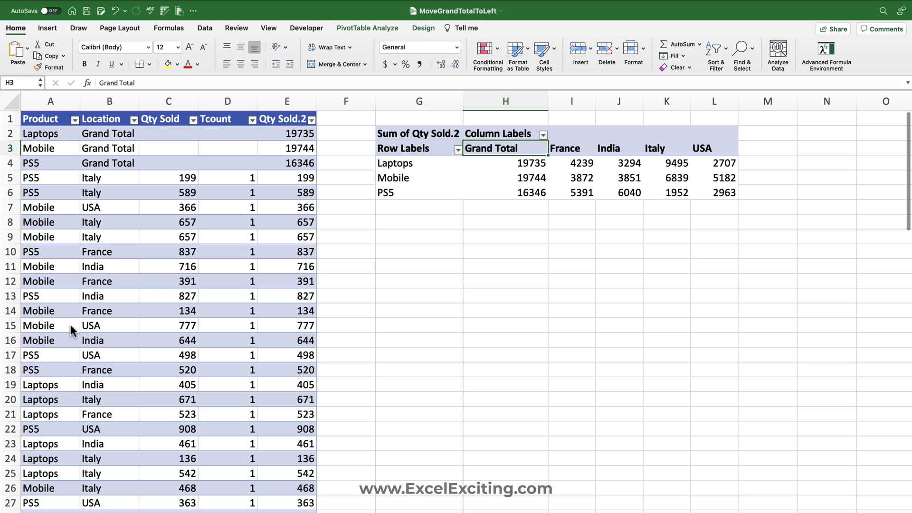
# - Paste the copied data as values into the source table starting at A5
pyautogui.click(51, 176)
pyautogui.click(56, 135)
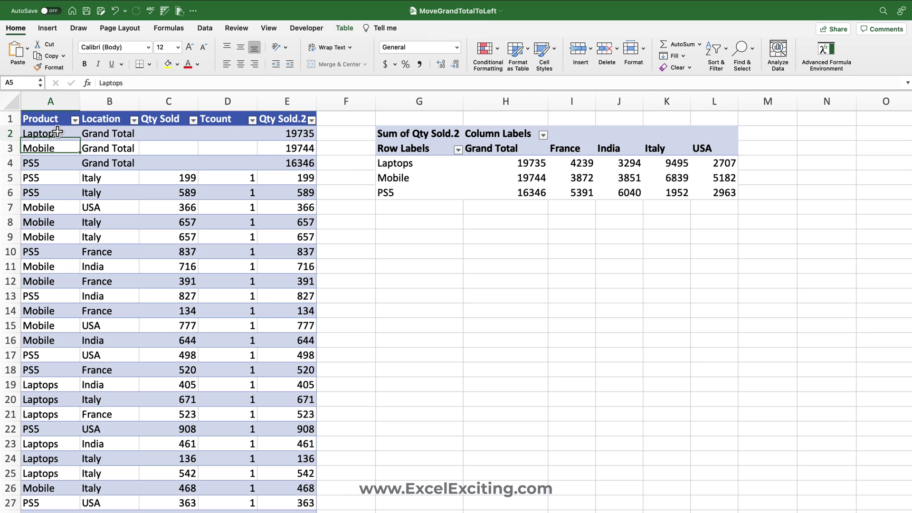
pyautogui.click(57, 174)
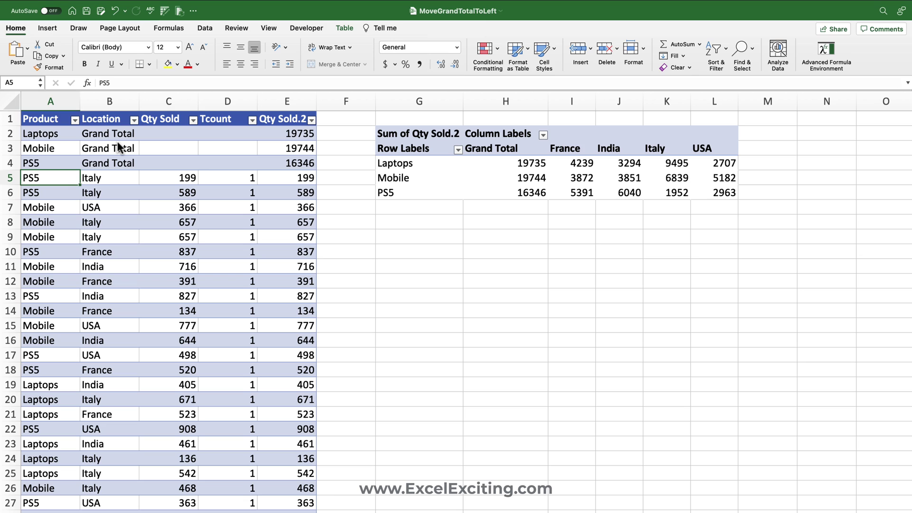
pyautogui.click(26, 50)
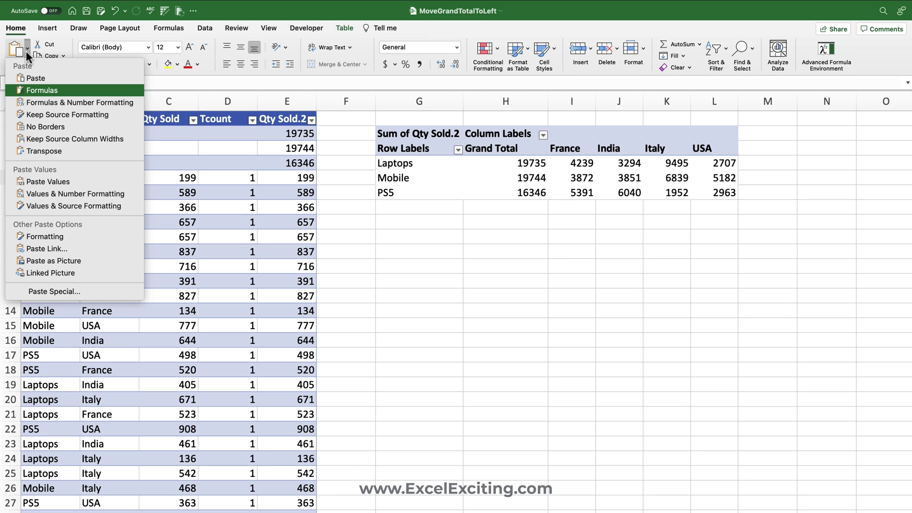
pyautogui.click(49, 182)
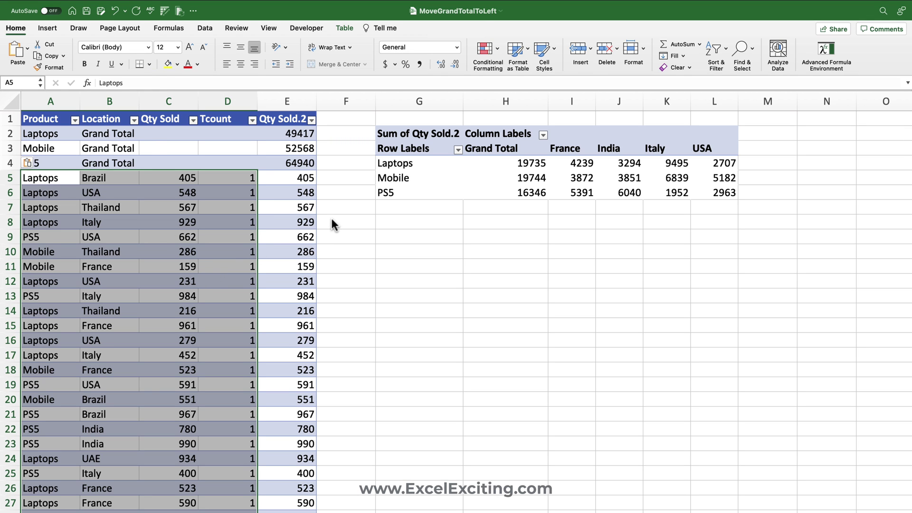
# - Refresh the pivot table so it picks up the new data
pyautogui.click(500, 164)
pyautogui.rightClick(500, 164)
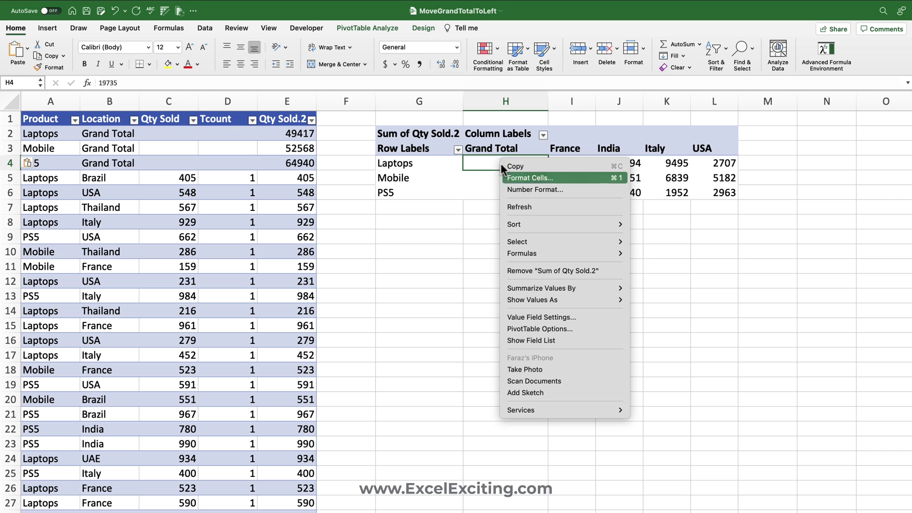
pyautogui.click(523, 207)
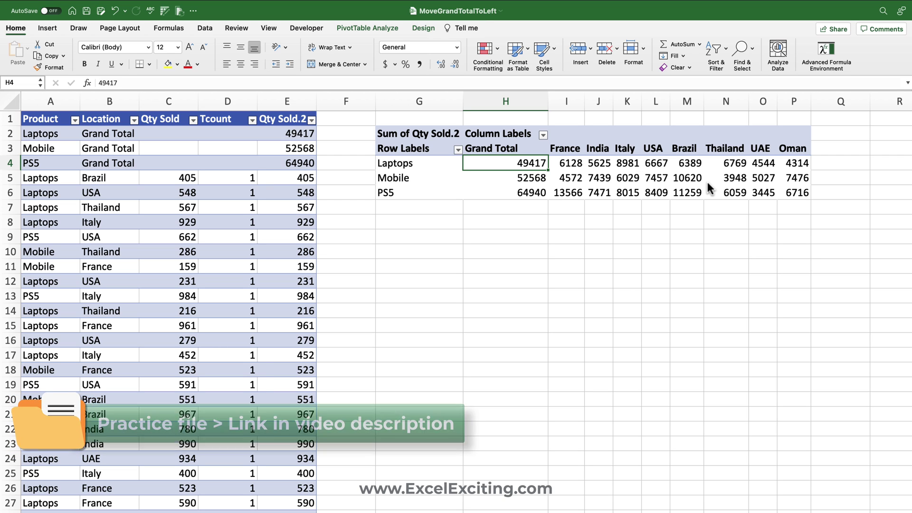
# - Widen pivot columns H through P
pyautogui.click(832, 149)
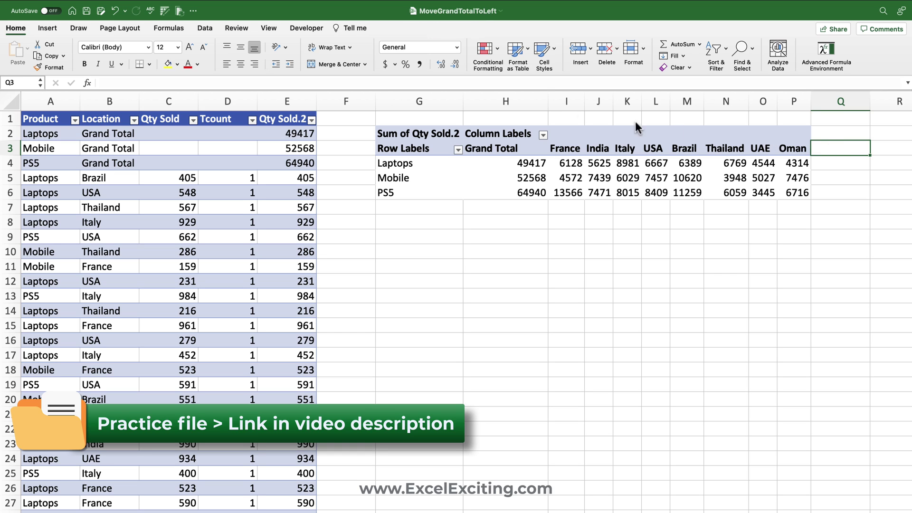
pyautogui.moveTo(511, 101); pyautogui.dragTo(876, 116)
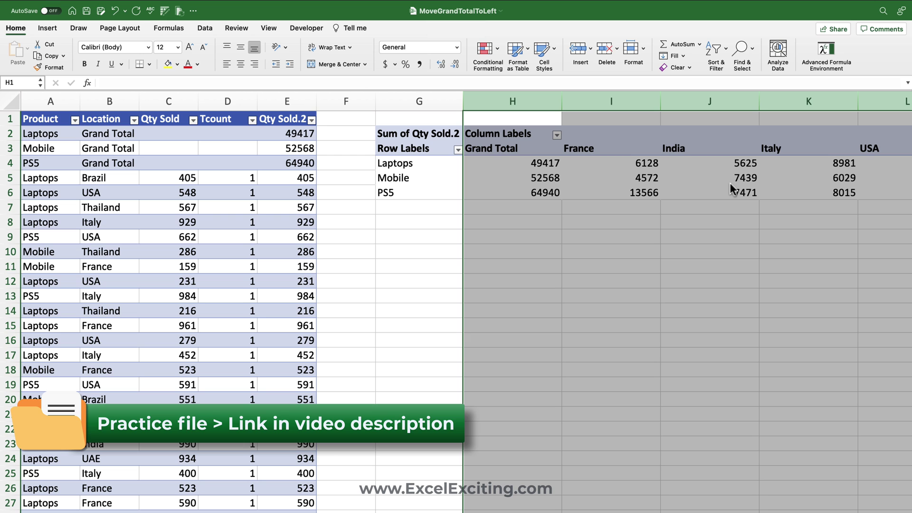
pyautogui.hscroll(10, 679, 179)
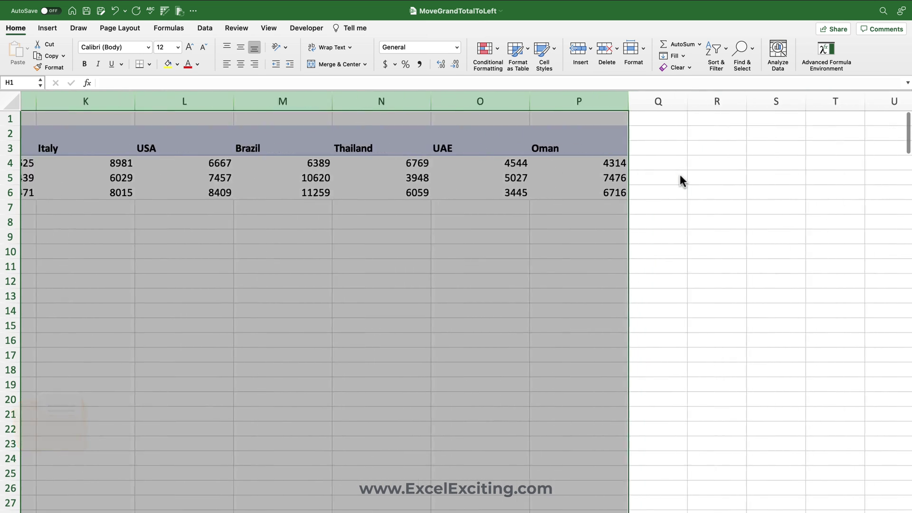
pyautogui.hscroll(-10, 679, 175)
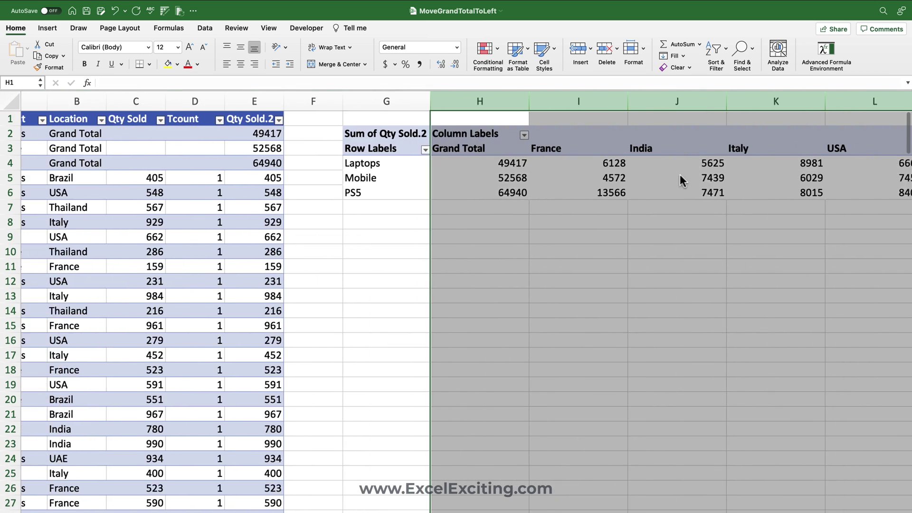
pyautogui.click(554, 174)
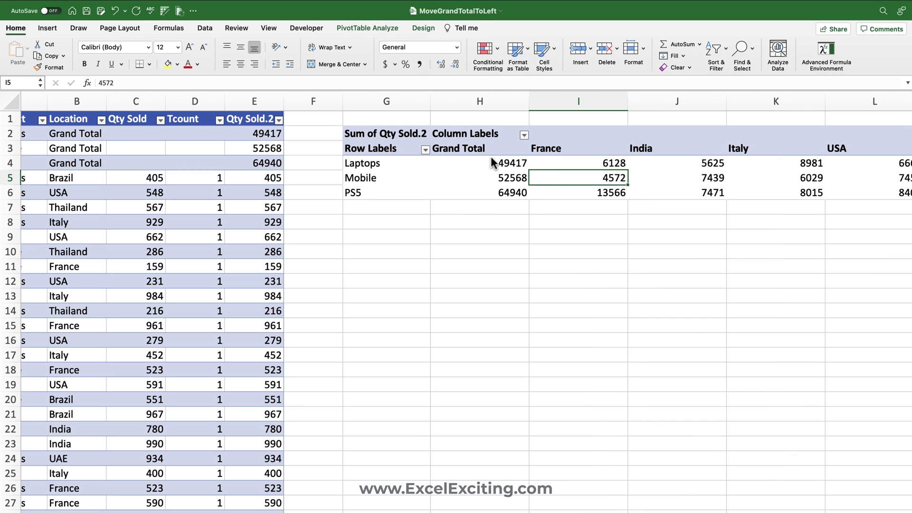